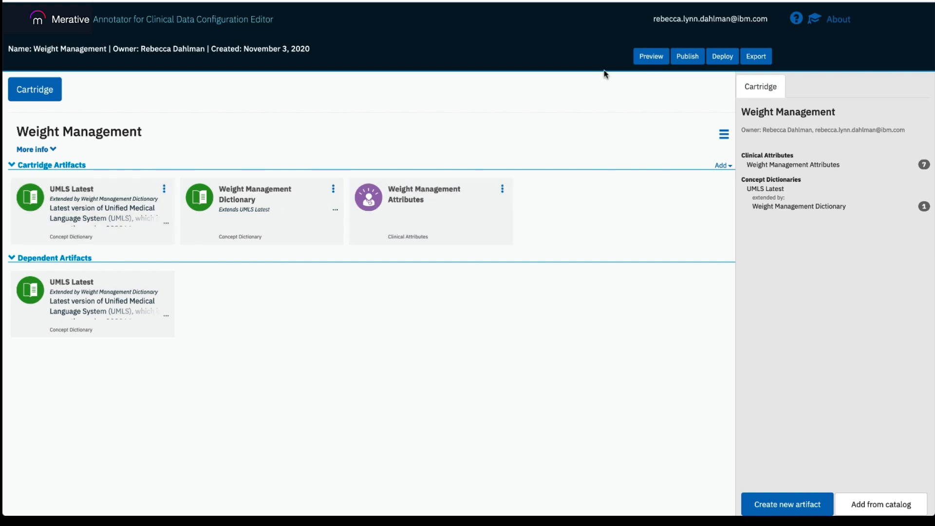
- Run the annotators on the Patient Visit text in the preview and inspect the value of the Office Visit annotation
left_click(651, 56)
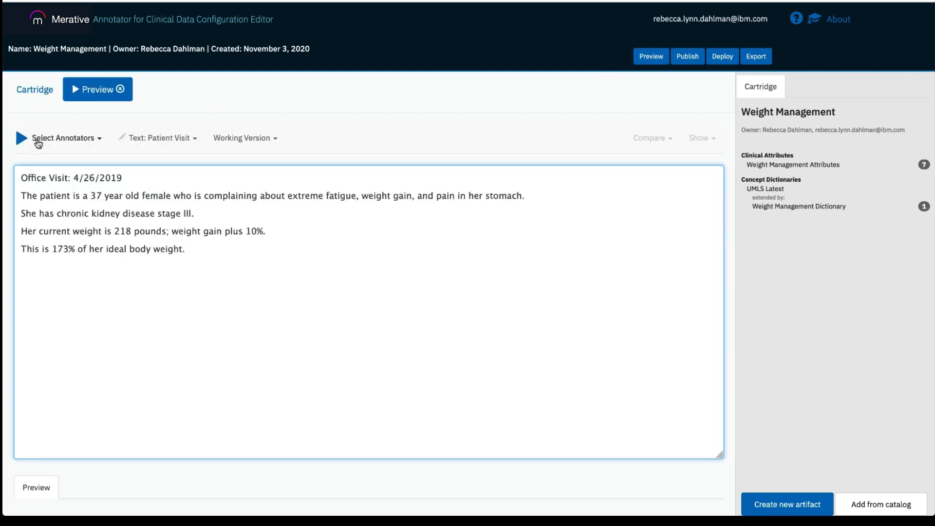
left_click(20, 138)
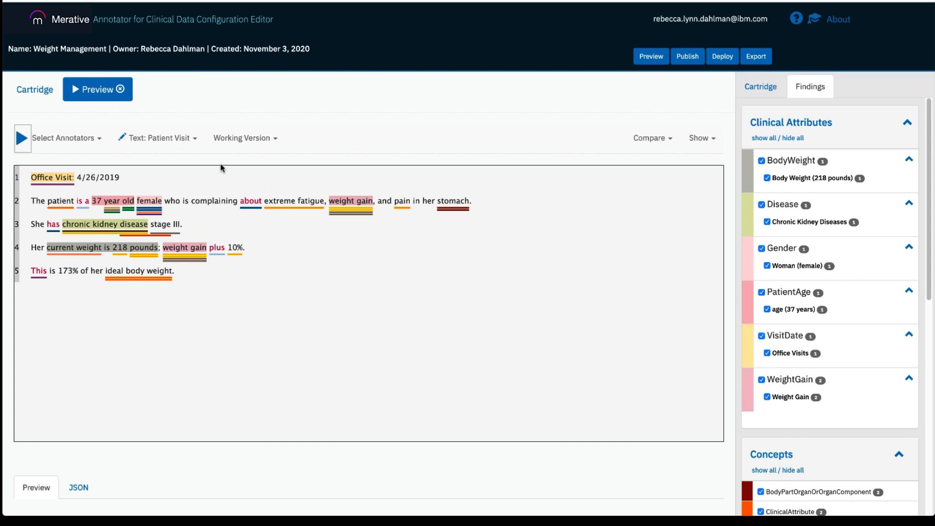
mouse_move(42, 183)
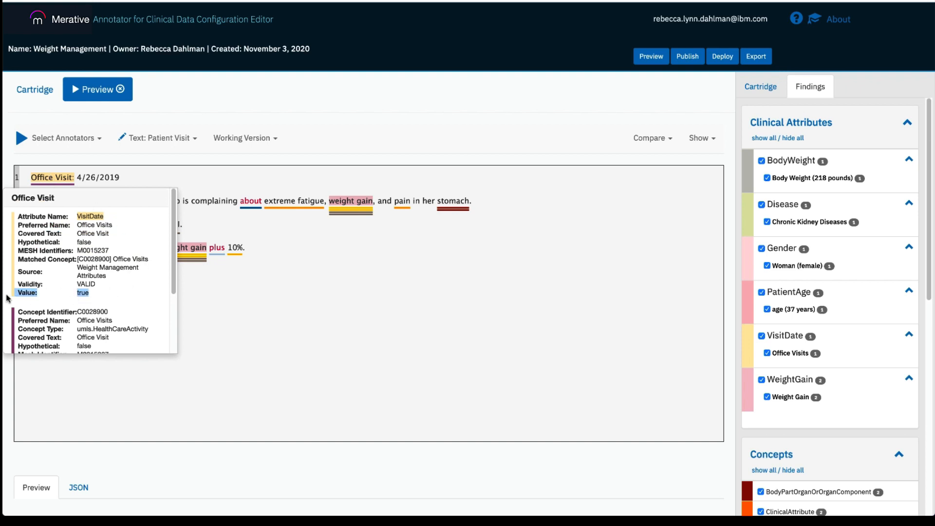
left_click_drag(98, 292, 10, 297)
left_click(113, 288)
left_click_drag(124, 179, 76, 180)
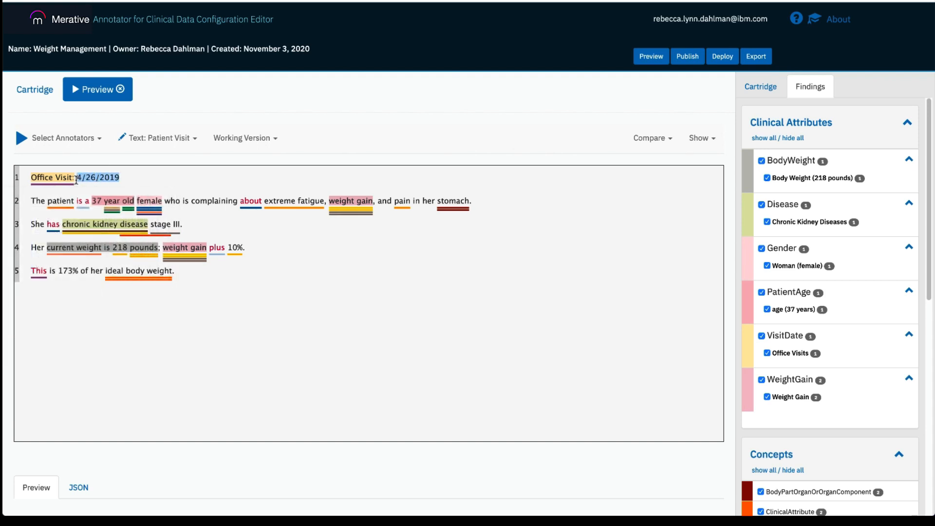
mouse_move(126, 186)
left_click(528, 179)
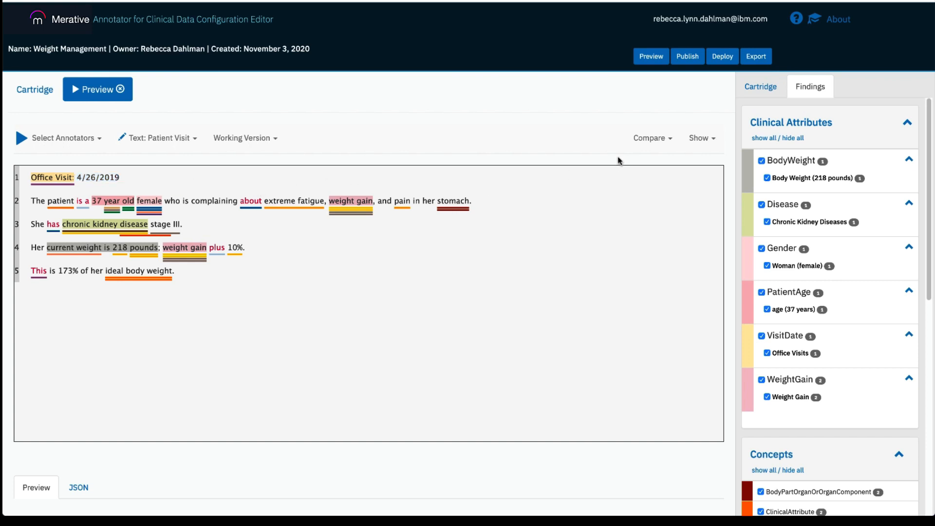
- Create a new dictionary artifact named Weight Management Custom Values with the type Custom Value Dictionary
left_click(771, 94)
left_click(770, 91)
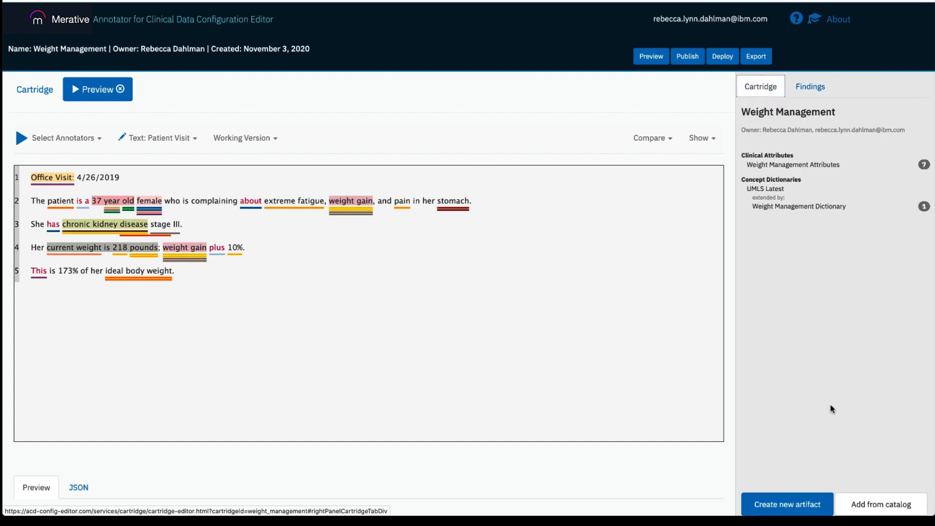
left_click(798, 503)
left_click(776, 350)
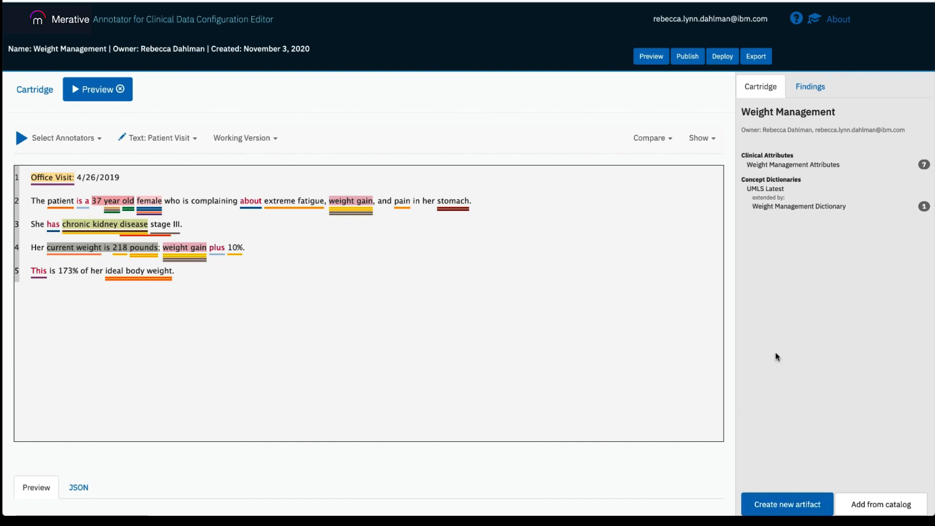
type("Weig")
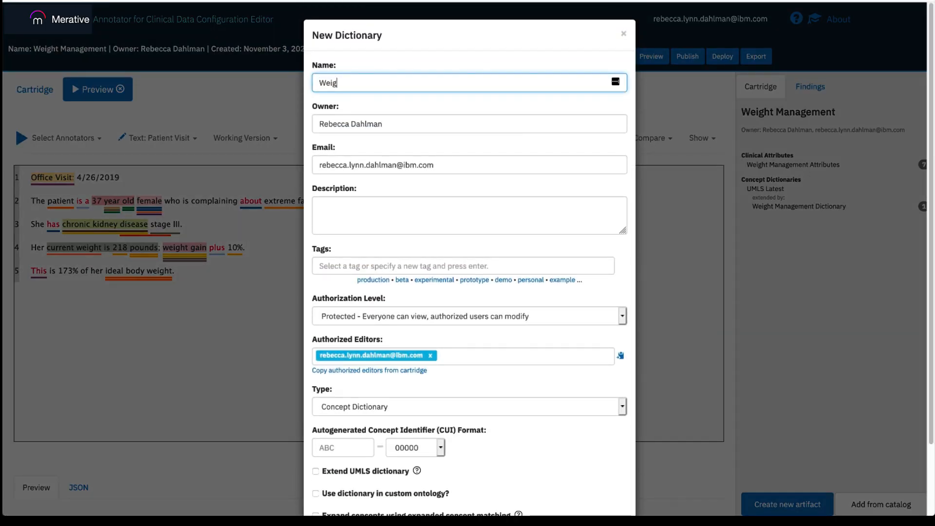
type("ht Management Cu")
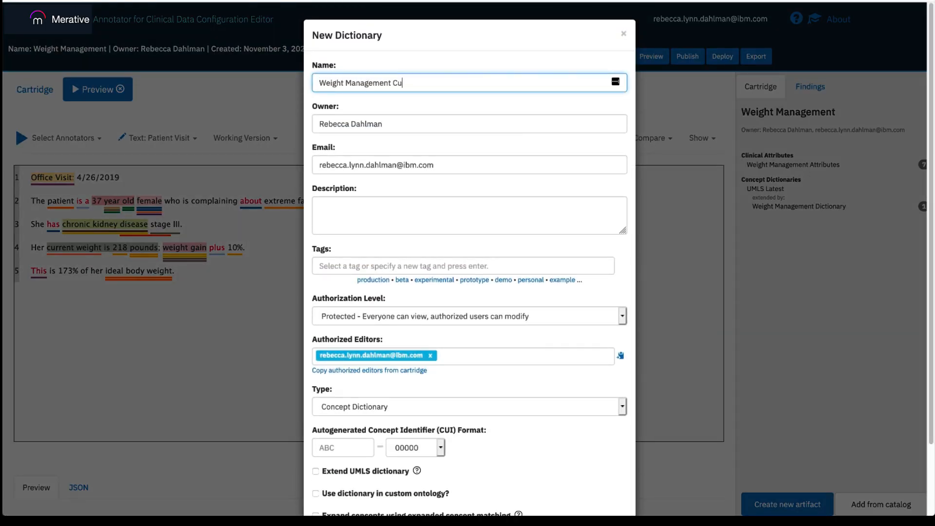
type("stom Values")
scroll(414, 397, "down", 3)
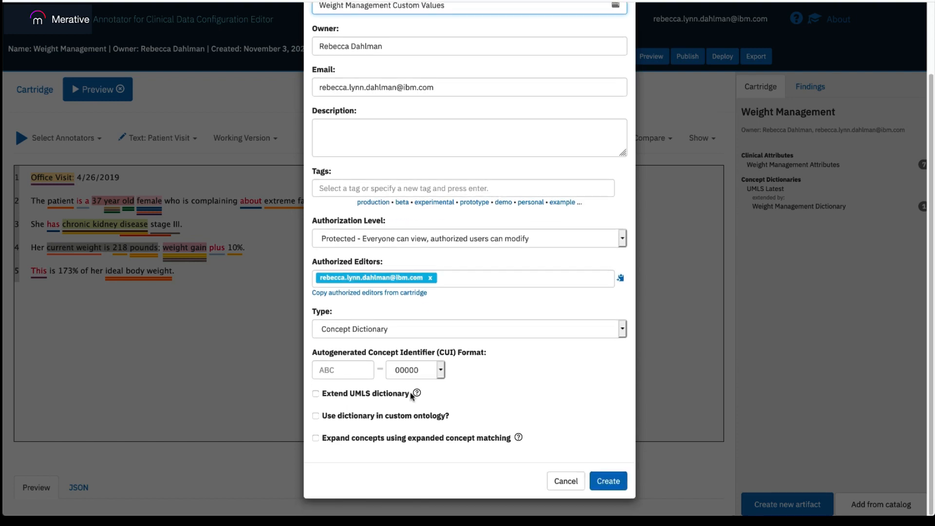
left_click(356, 335)
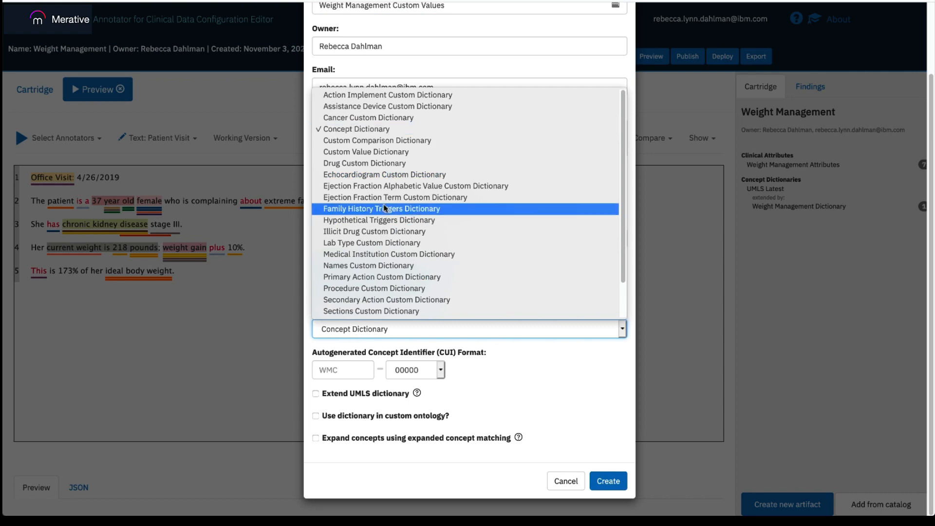
left_click(375, 153)
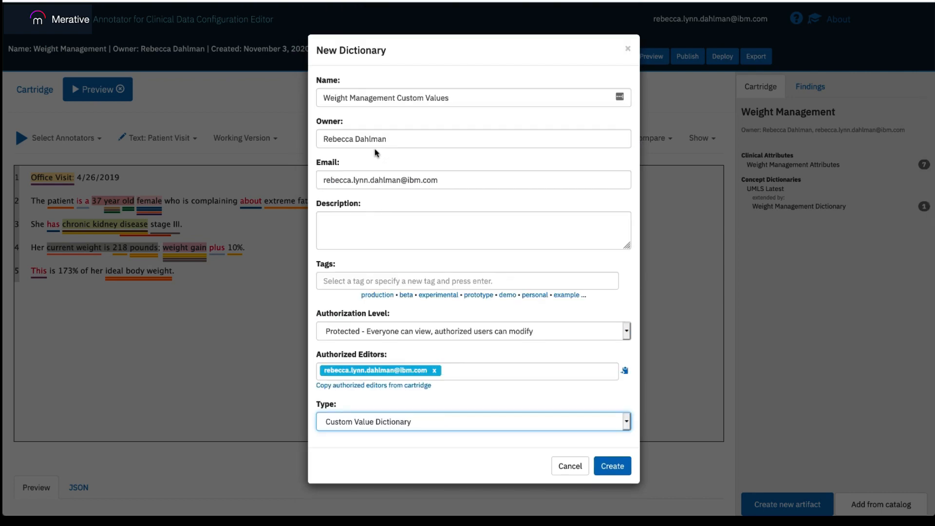
left_click(615, 467)
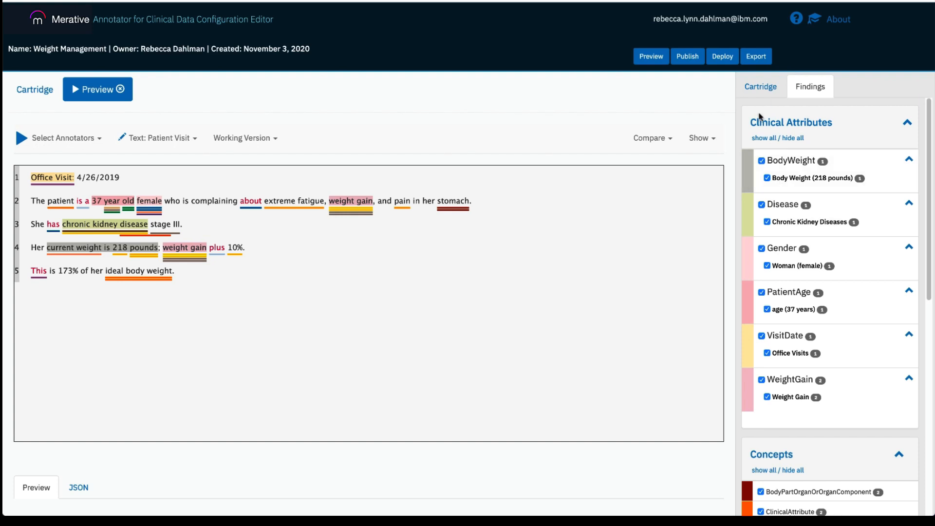
- Open the Weight Management Custom Values dictionary and start a new concept with preferred name Date and dimension date
left_click(755, 91)
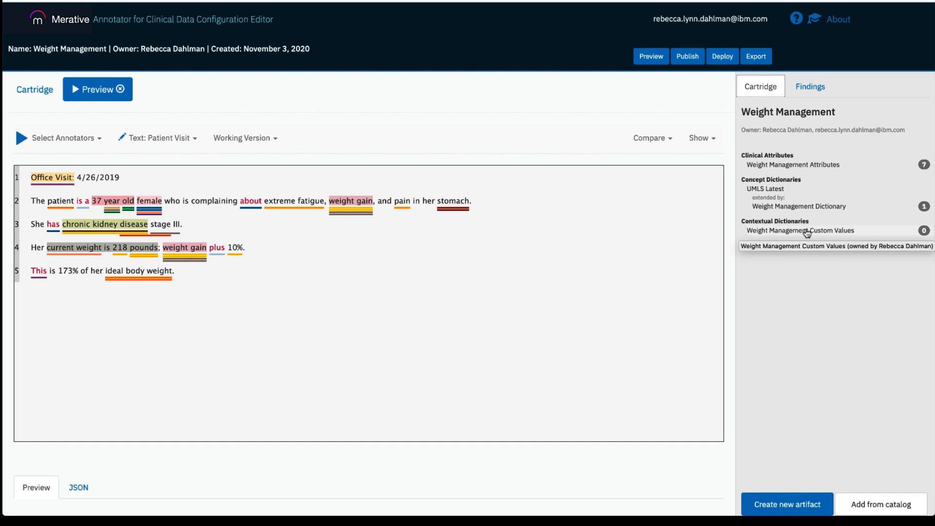
left_click(807, 232)
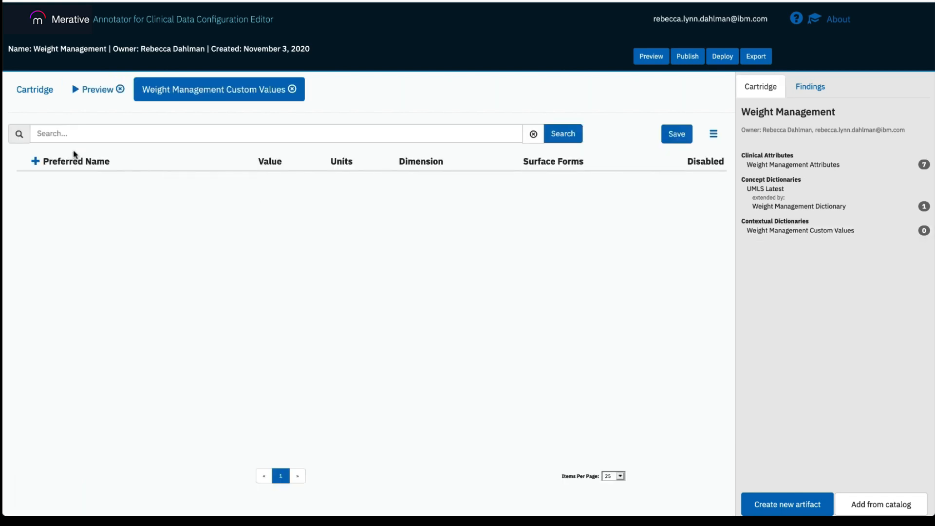
left_click(36, 162)
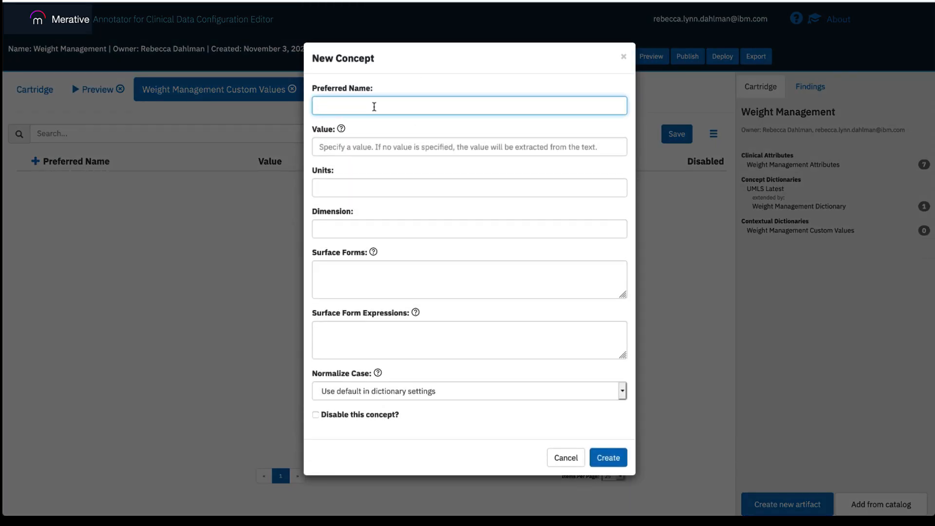
type("Date")
left_click(368, 218)
type("date")
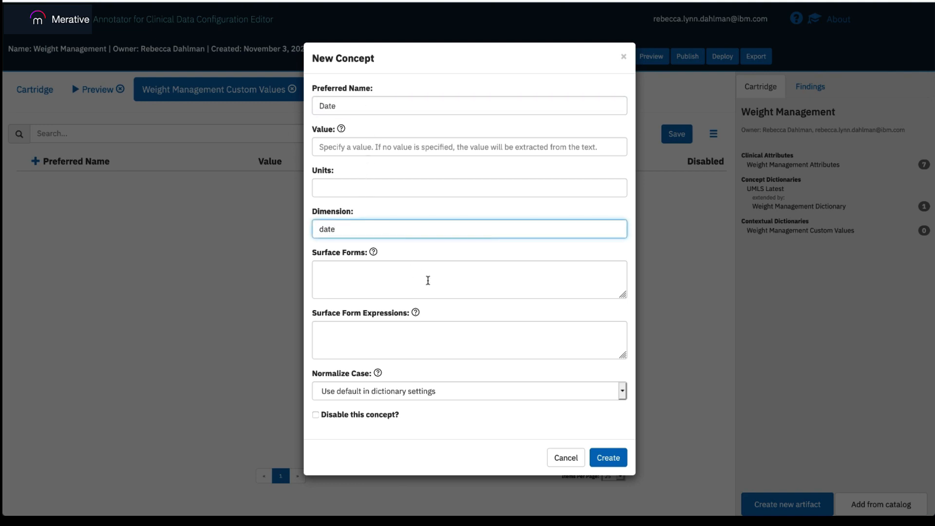
- Set the Date concept's surface form expression to \d{1,2}[-/]\d{1,2}[-/]\d{2,4} and create the concept
left_click(428, 280)
left_click(448, 332)
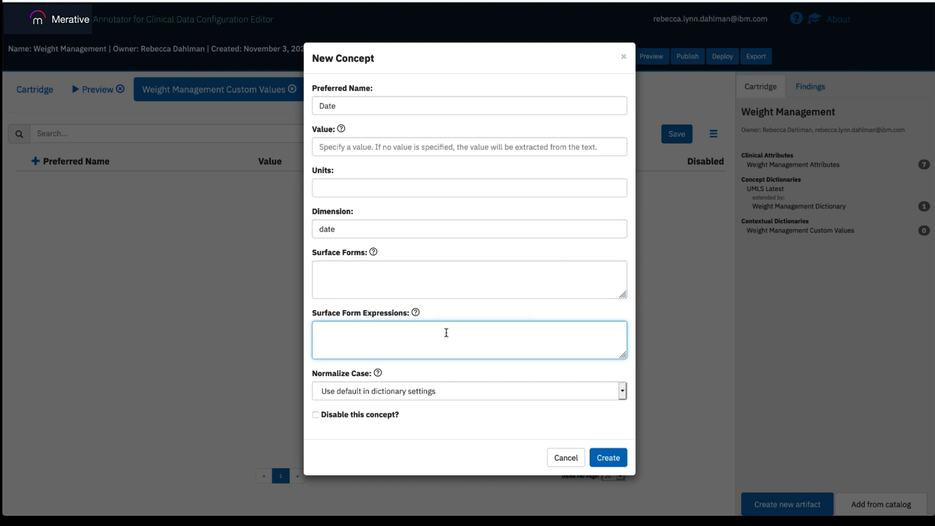
type("\\d{1,2}[-/]\\d{1,2}[-/]\\d{2,4}")
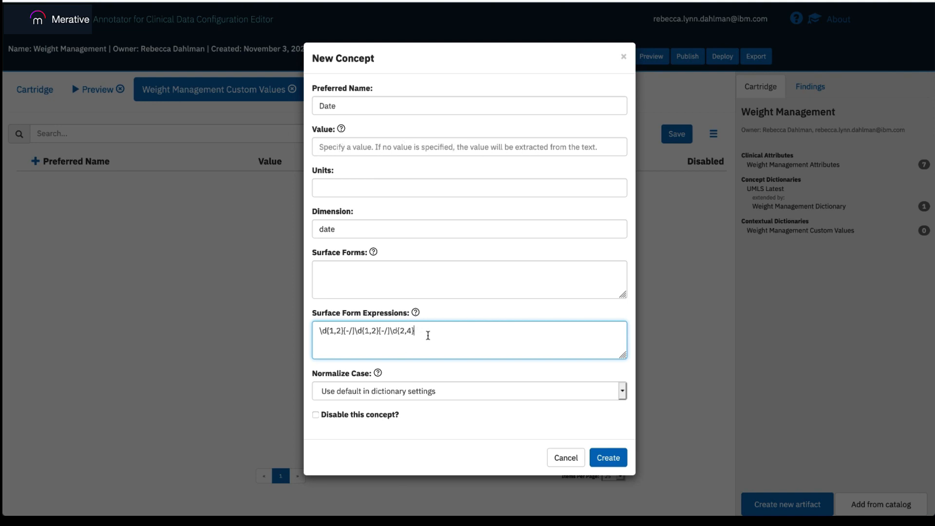
triple_click(310, 336)
left_click(428, 341)
left_click_drag(425, 329, 333, 323)
left_click(452, 328)
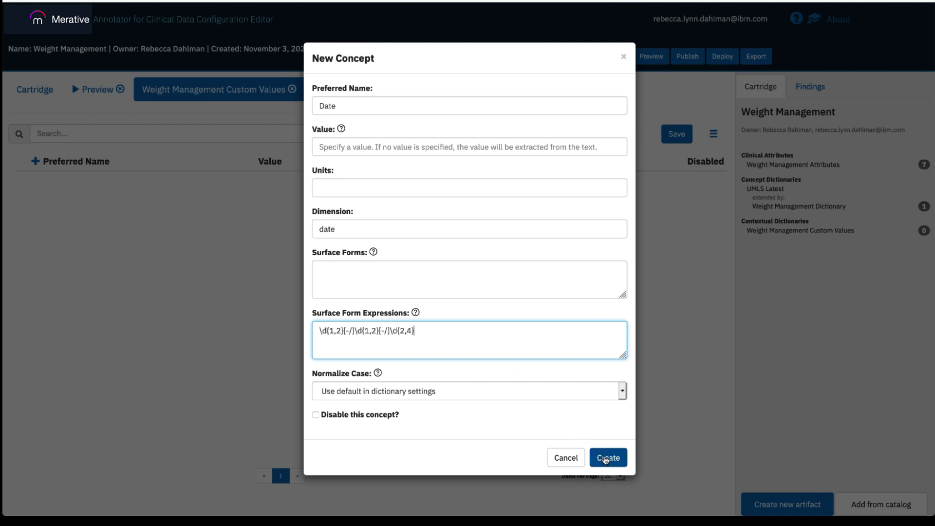
left_click(605, 458)
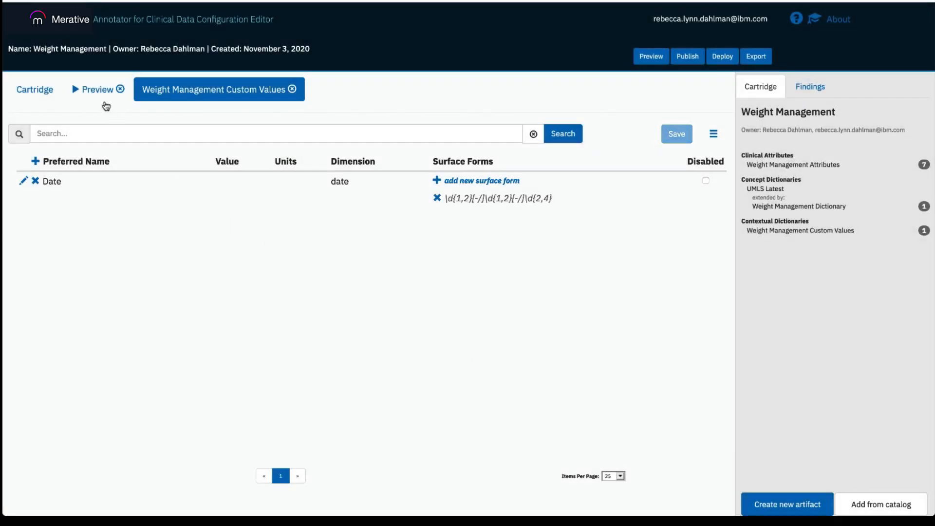
- Rerun the preview on the Patient Visit text and inspect the Office Visit annotation's custom value source and VisitDate value
left_click(98, 93)
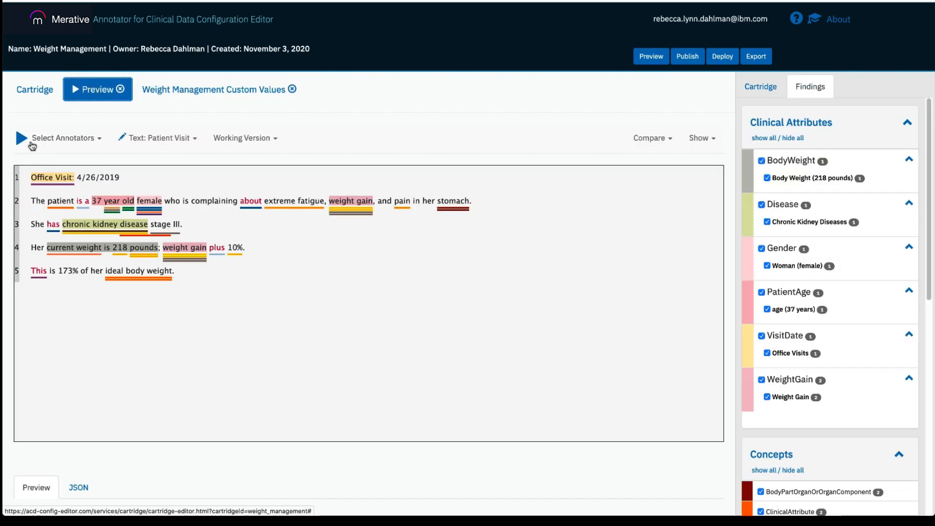
left_click(21, 141)
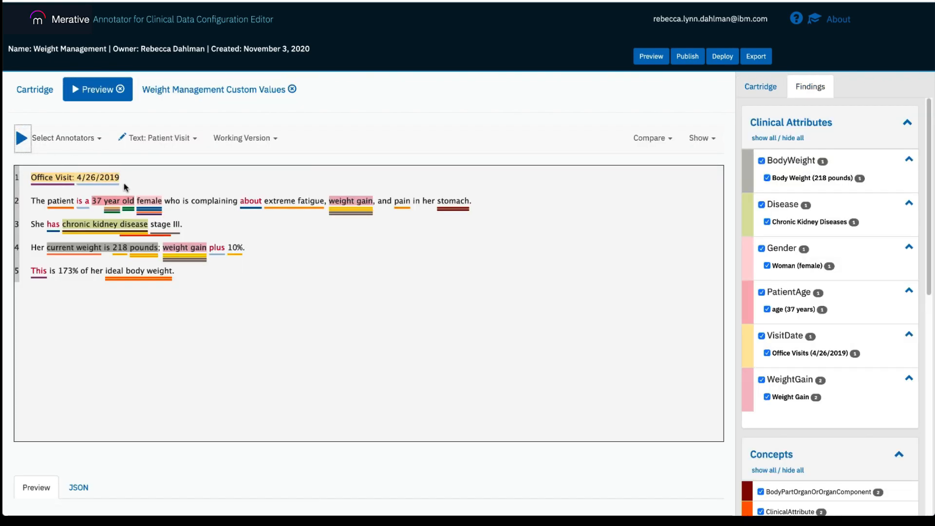
left_click(94, 183)
scroll(134, 284, "down", 5)
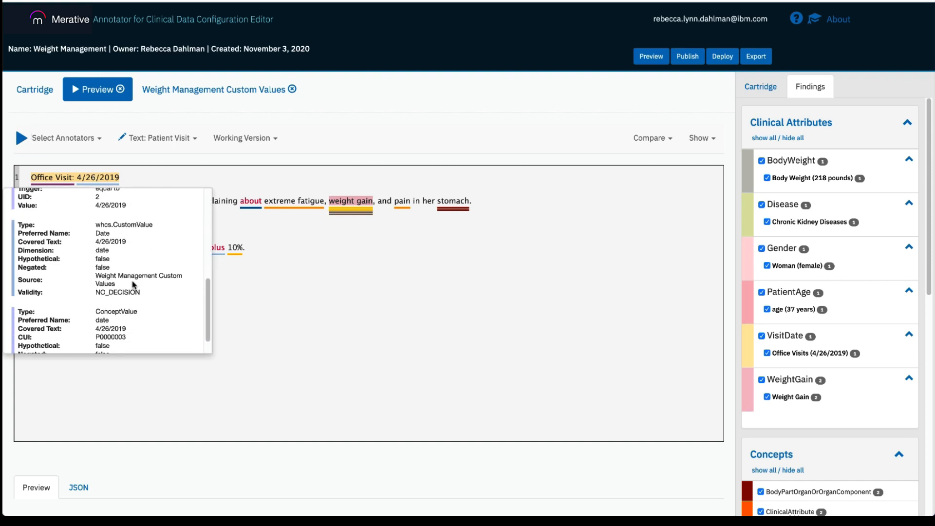
left_click_drag(22, 224, 151, 289)
left_click(151, 289)
scroll(149, 287, "up", 5)
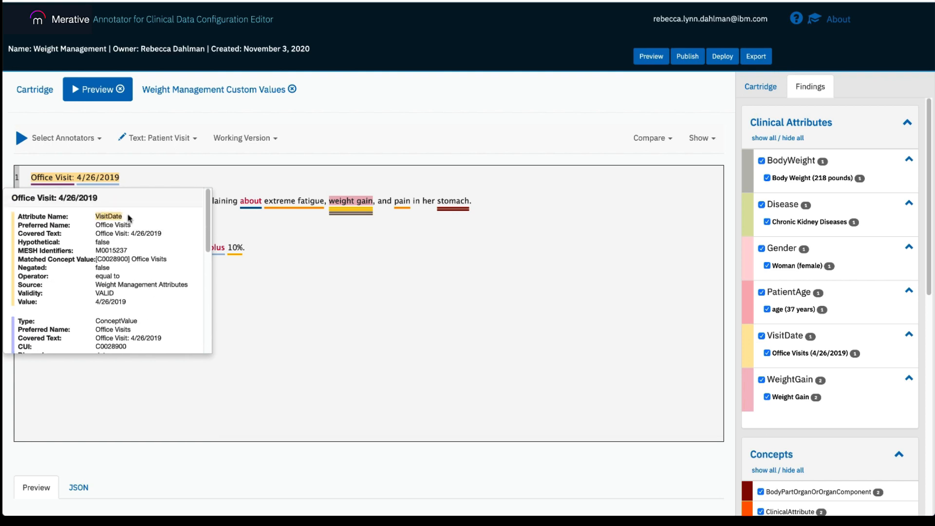
left_click_drag(73, 309, 18, 300)
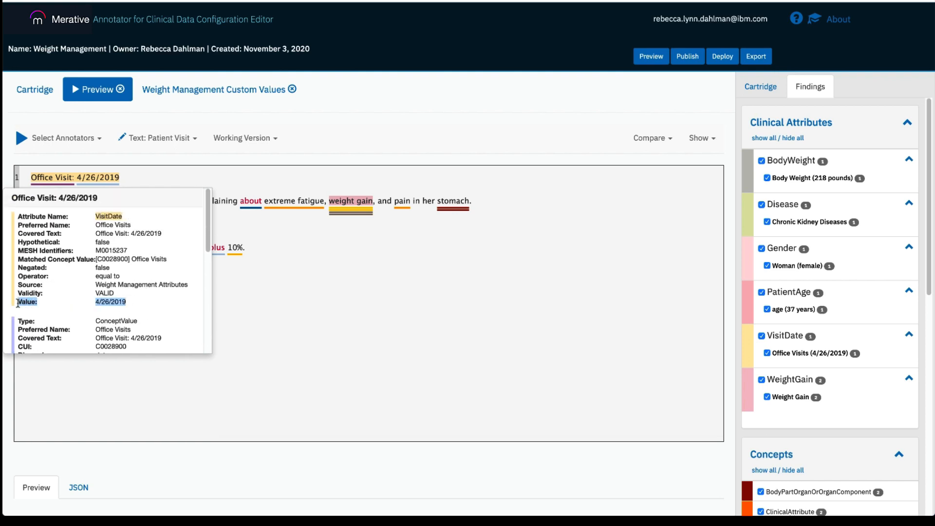
left_click(141, 309)
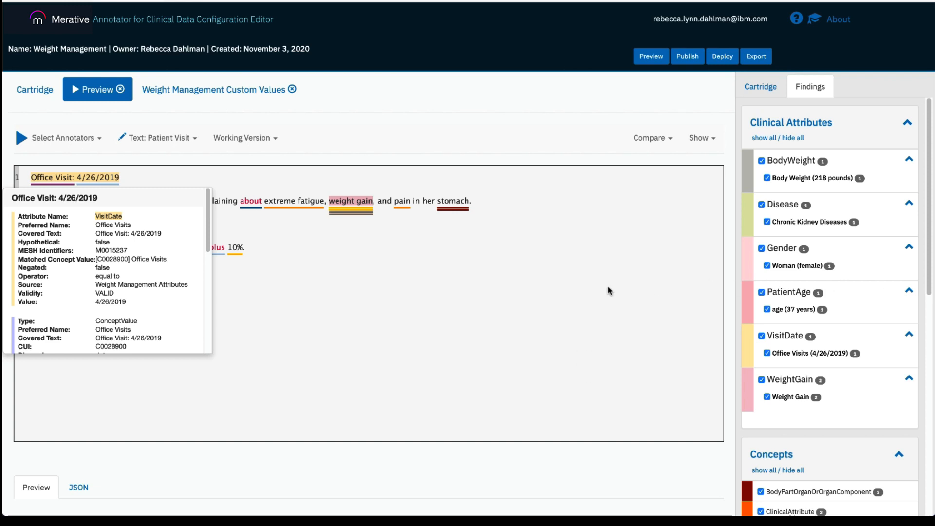
left_click(408, 282)
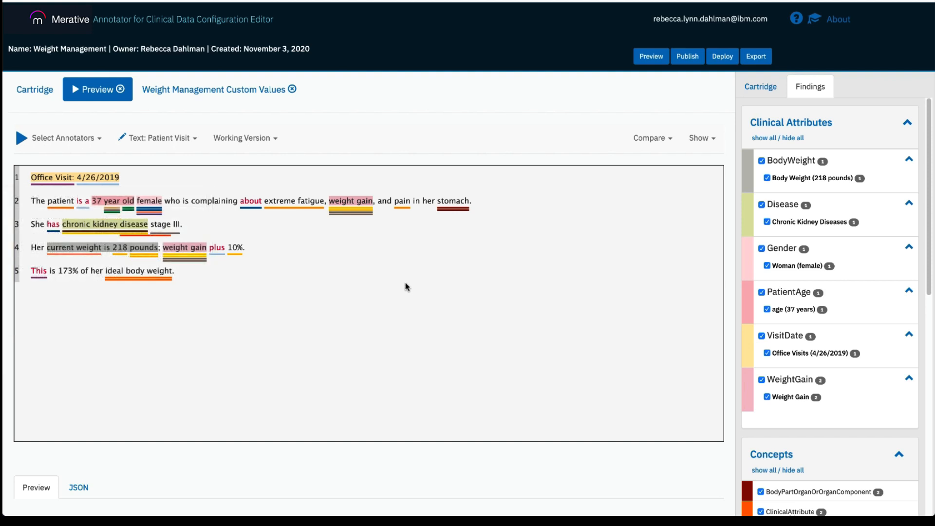
- Inspect the annotations covering disease stage and stage III in the chronic kidney disease sentence
left_click(141, 223)
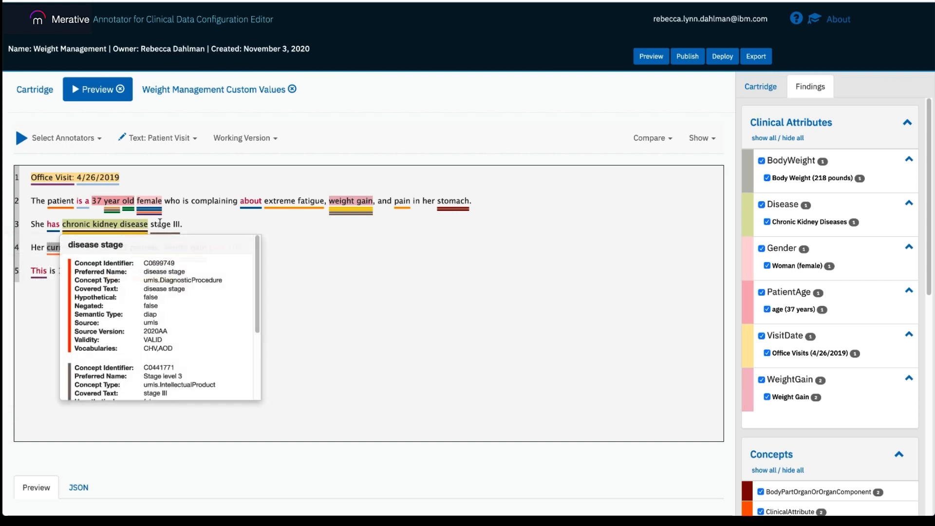
mouse_move(174, 225)
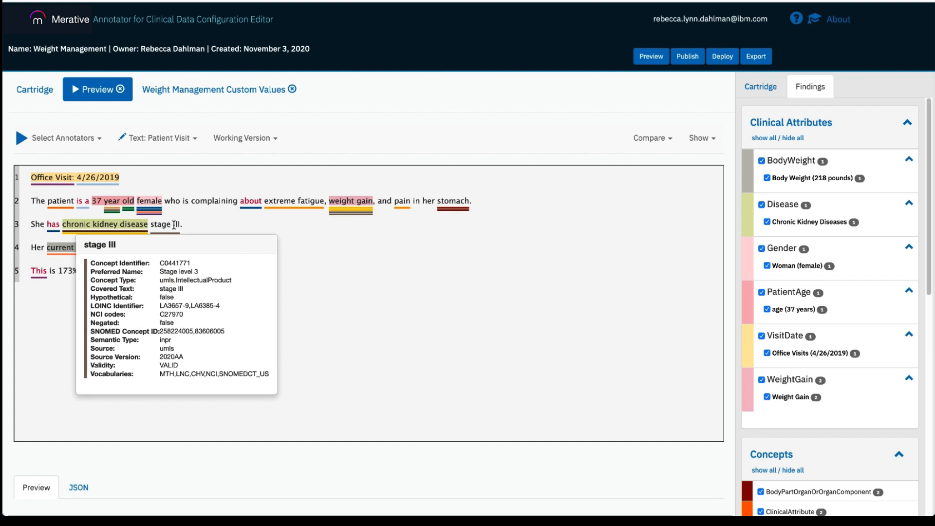
mouse_move(100, 225)
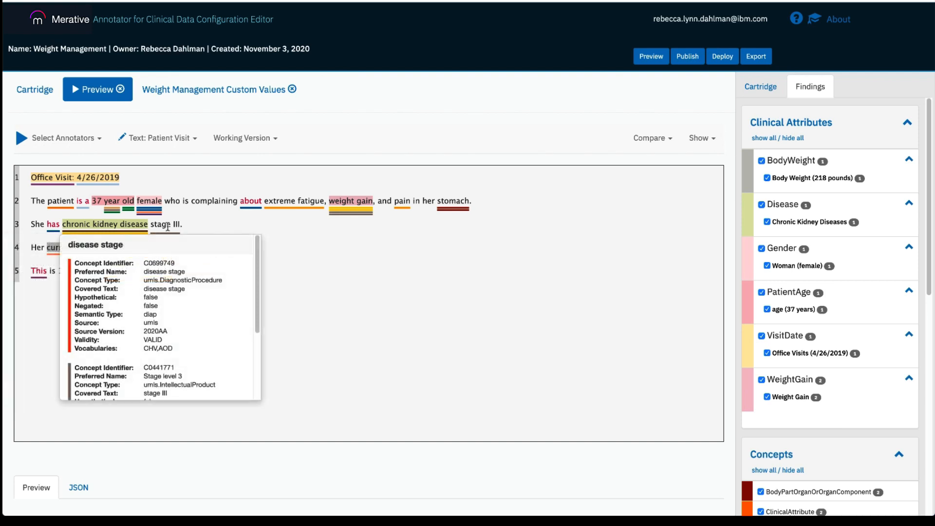
- In the Weight Management Custom Values dictionary, start a new concept with preferred name Stage III and value III
left_click(232, 97)
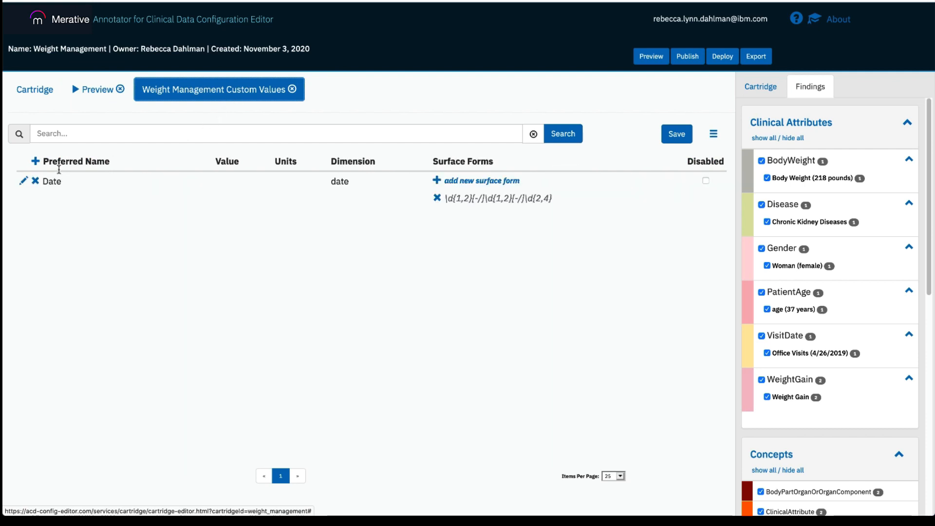
left_click(36, 161)
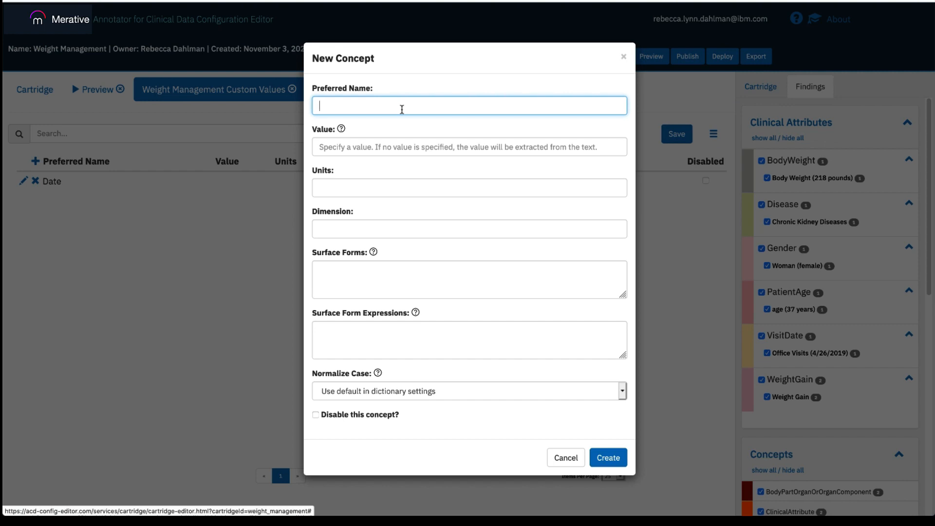
type("Stage III")
left_click(401, 146)
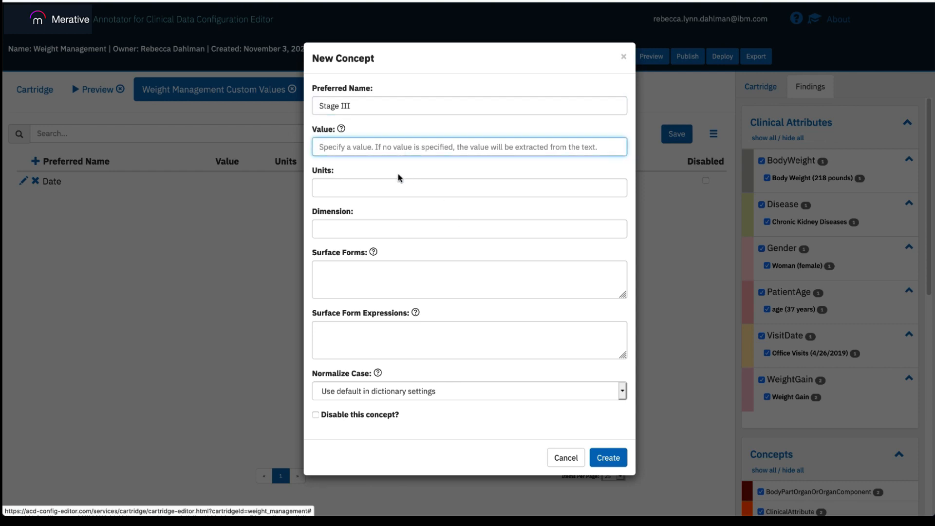
type("III")
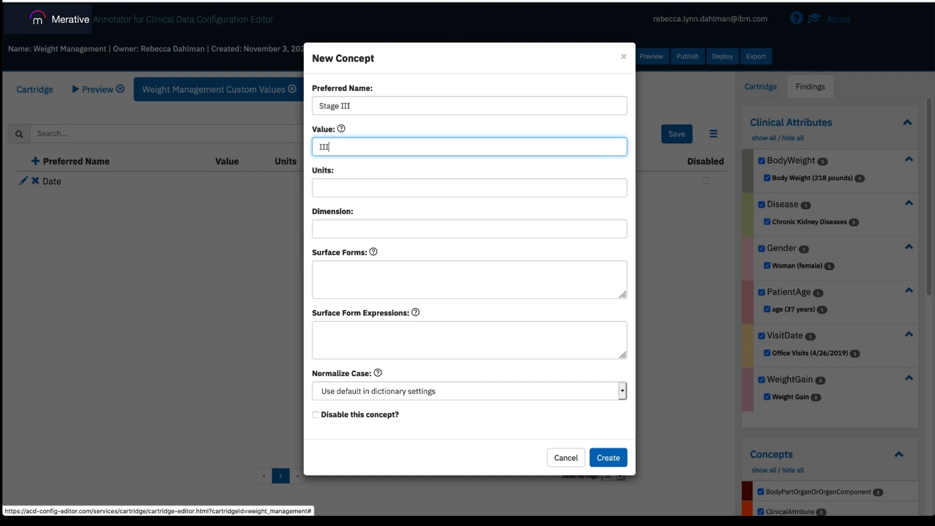
- Give the Stage III concept the dimension stage and the surface forms stage III and stage 3, and create it
left_click(400, 202)
left_click(383, 234)
left_click(397, 269)
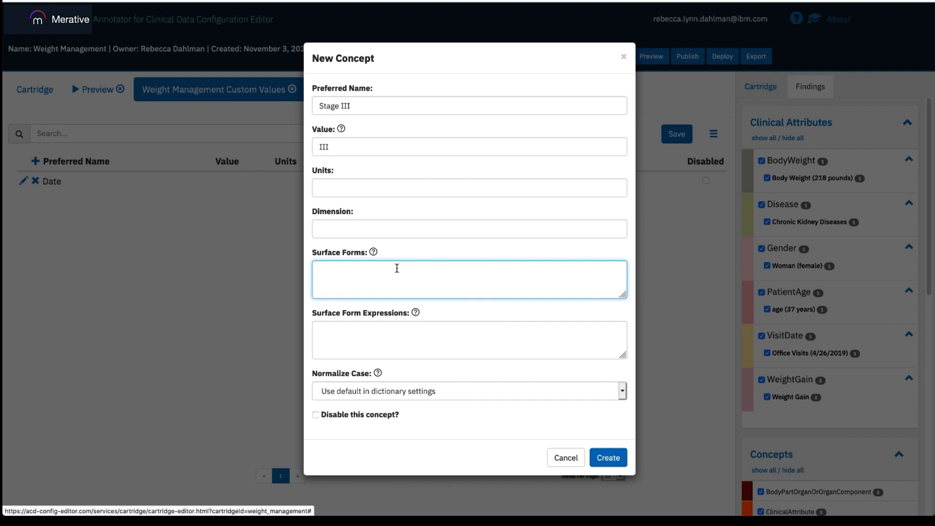
type("stage")
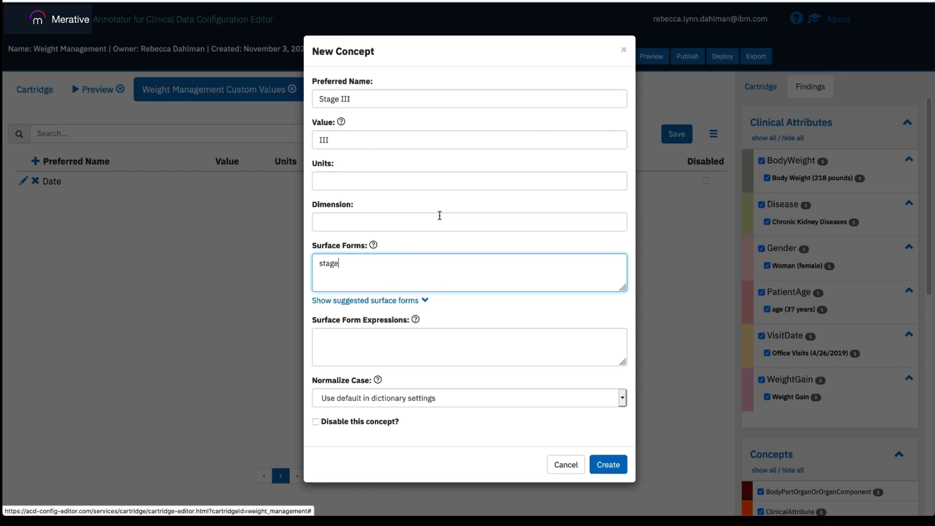
left_click(441, 222)
type("stage")
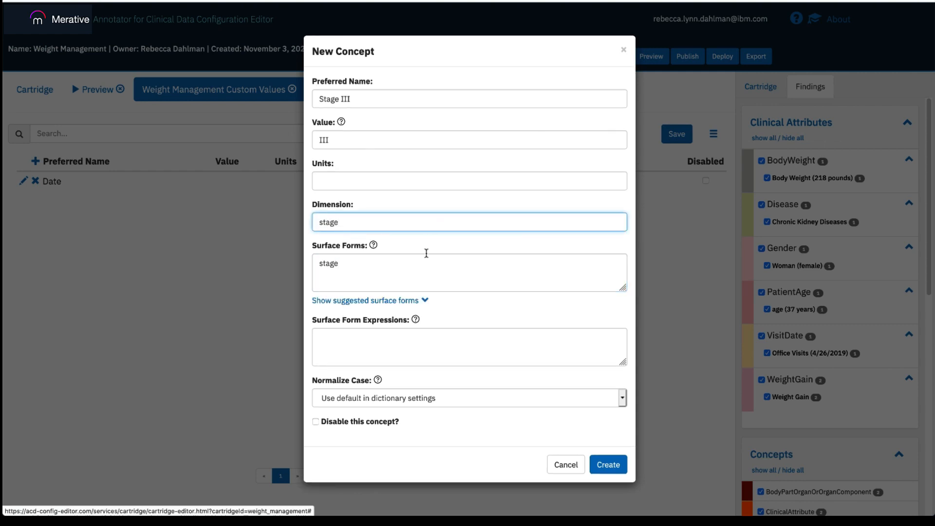
key("Tab")
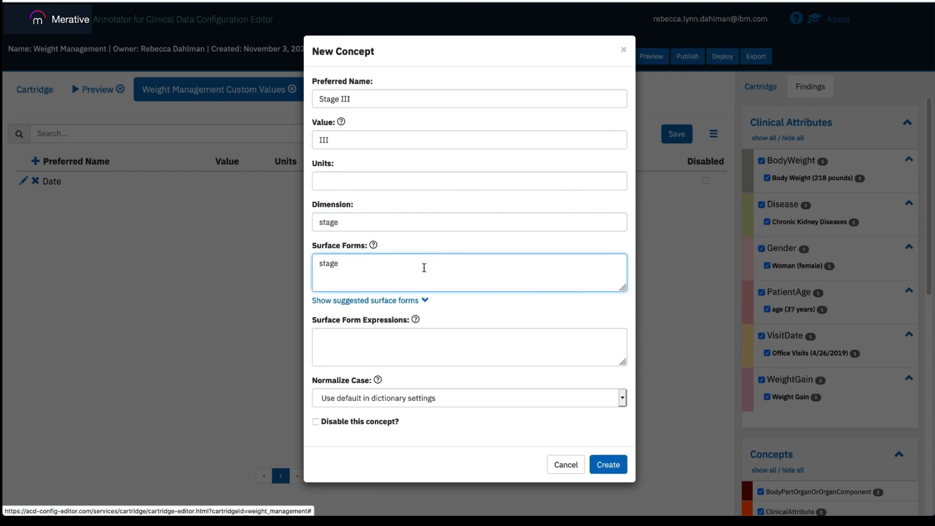
type("III")
key("Return")
type("stage 3")
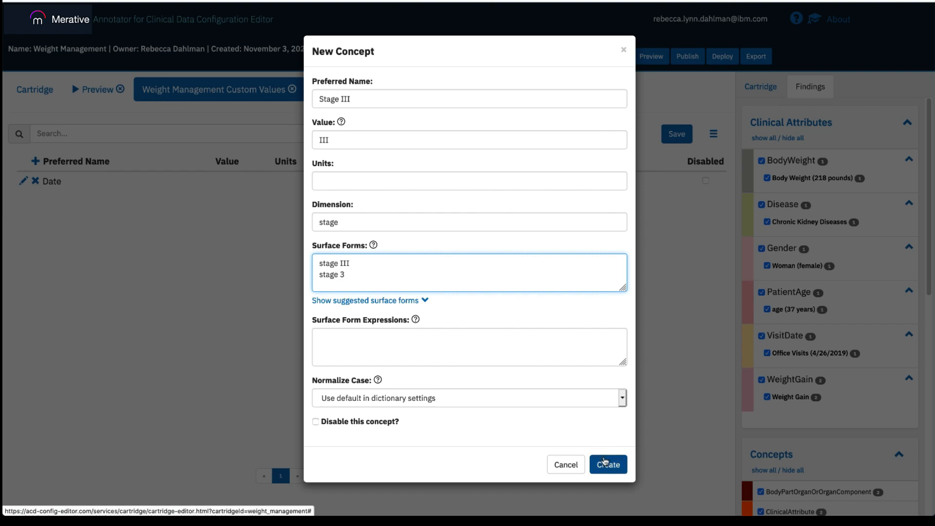
left_click(606, 465)
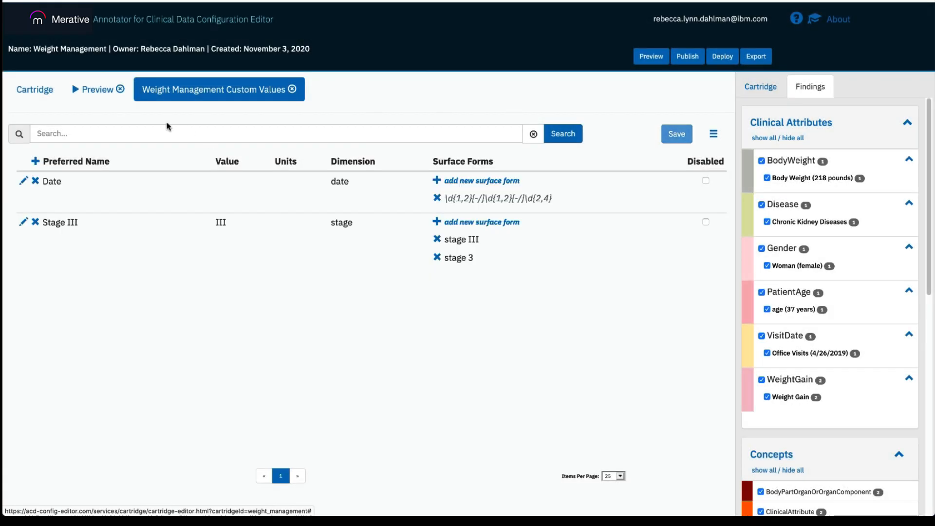
- Rerun the preview and inspect the chronic kidney disease stage III annotation's preferred name and value, plus the weight gain plus 10% phrase
left_click(73, 93)
left_click(21, 138)
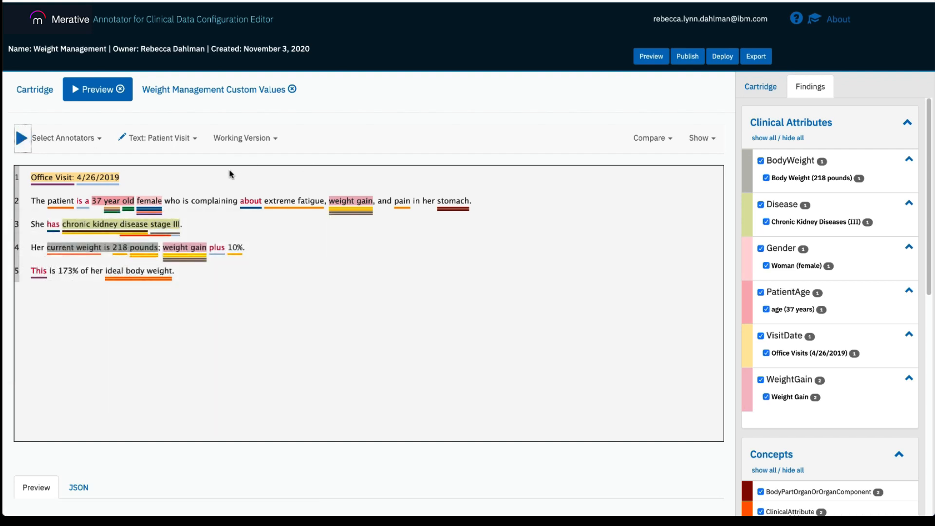
left_click(181, 221)
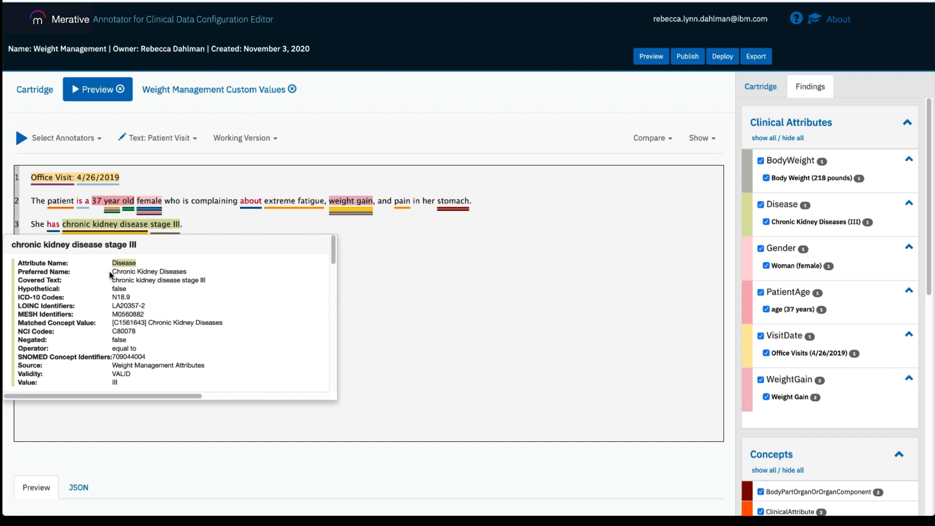
left_click_drag(113, 271, 187, 272)
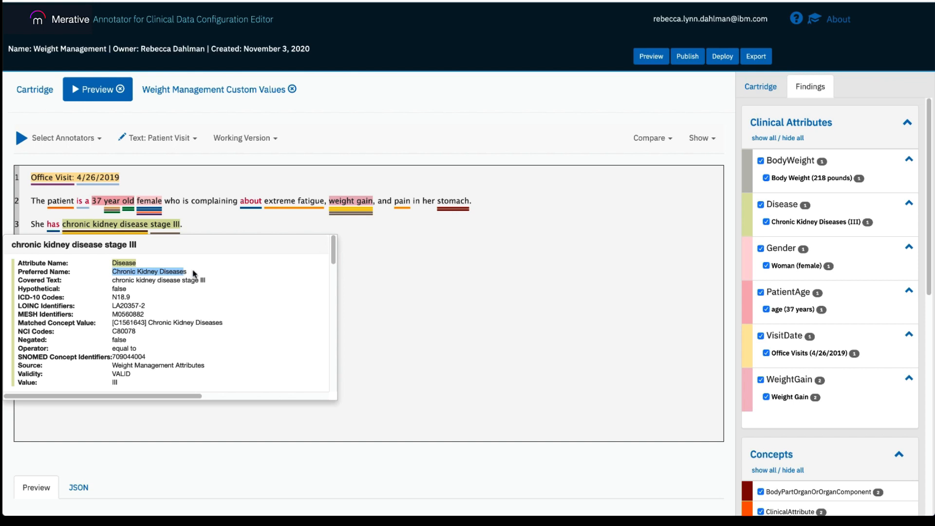
left_click(194, 272)
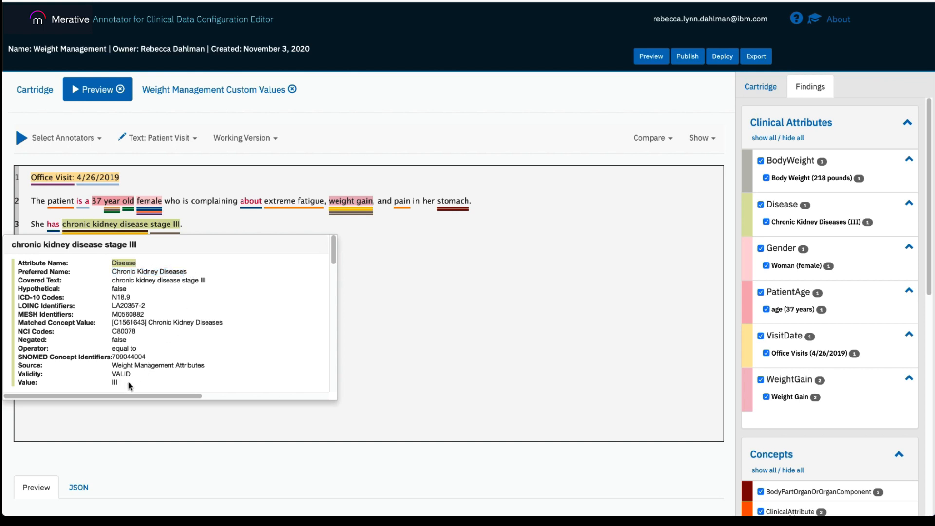
left_click_drag(132, 384, 31, 385)
left_click(141, 381)
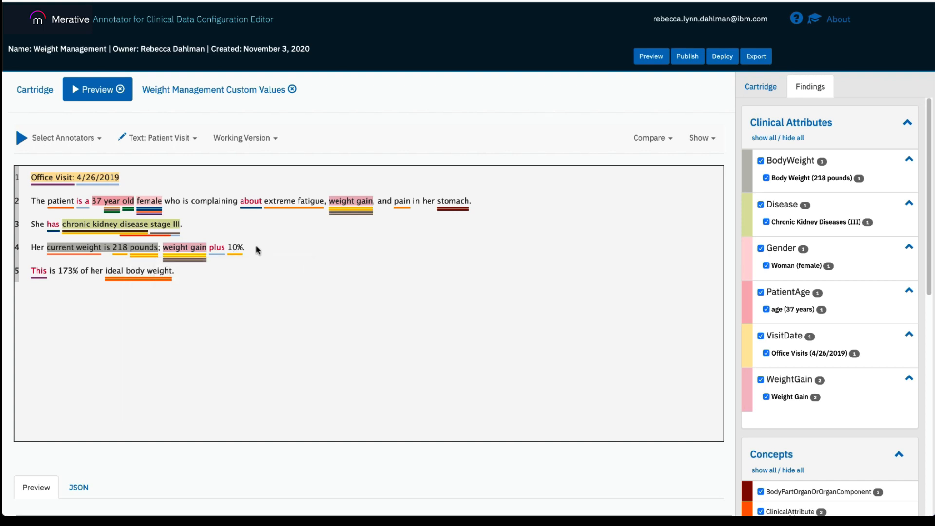
left_click_drag(256, 250, 147, 249)
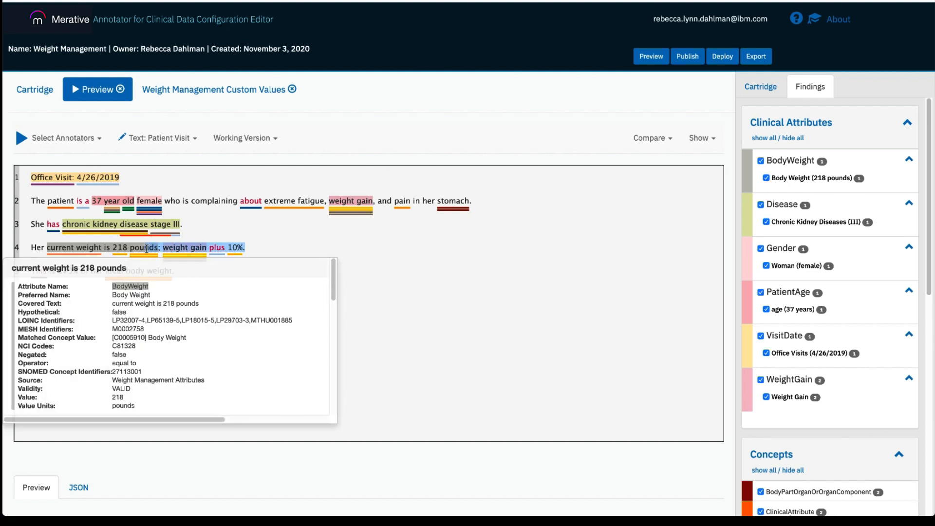
left_click(256, 252)
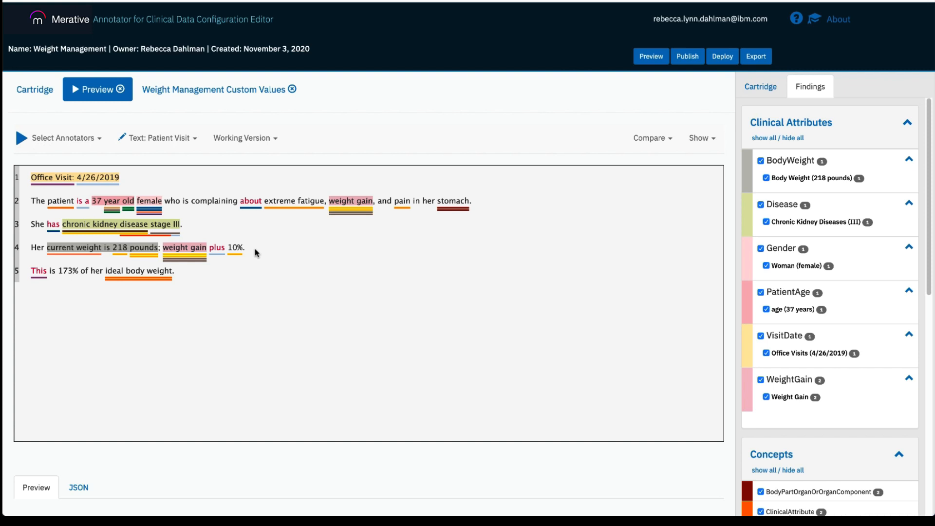
- Create a new dictionary named Weight Management Custom Comparison with the type Custom Comparison Dictionary
left_click(745, 89)
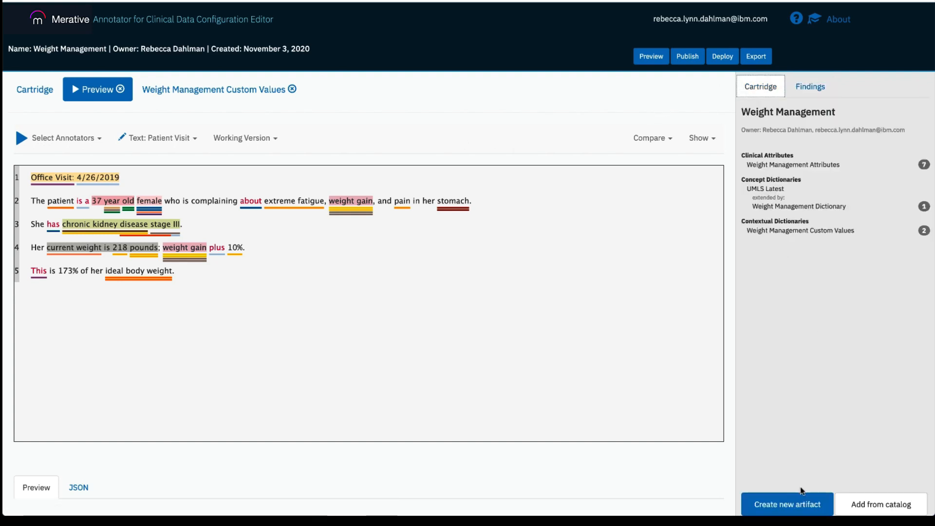
left_click(802, 505)
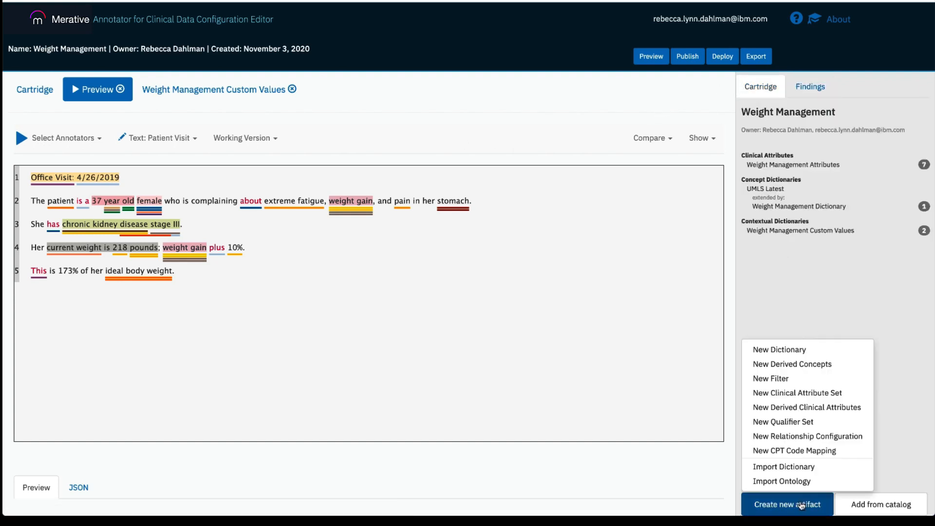
left_click(781, 353)
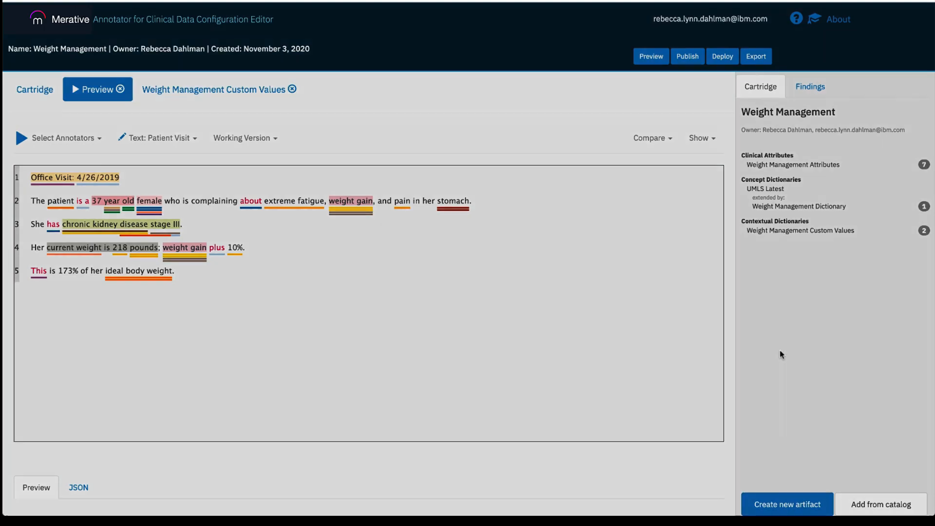
type("W")
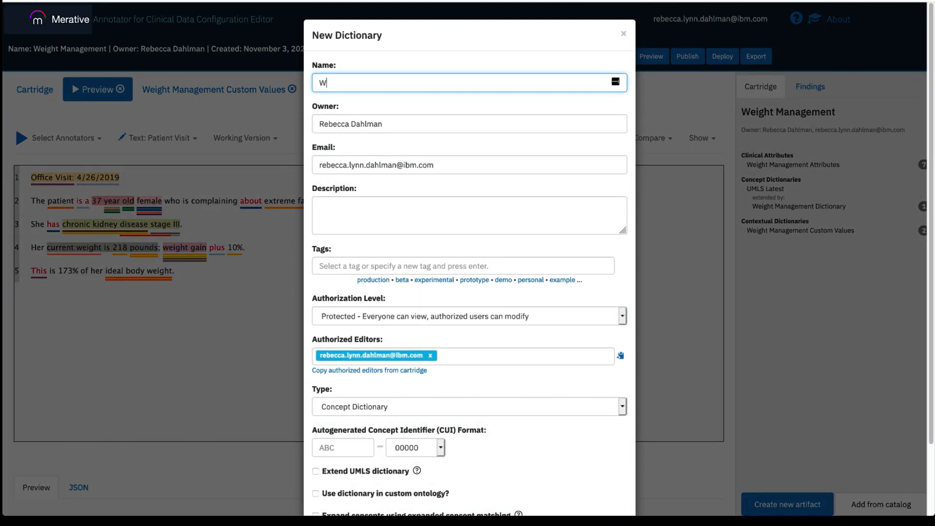
type("eight Management Custom Comparison")
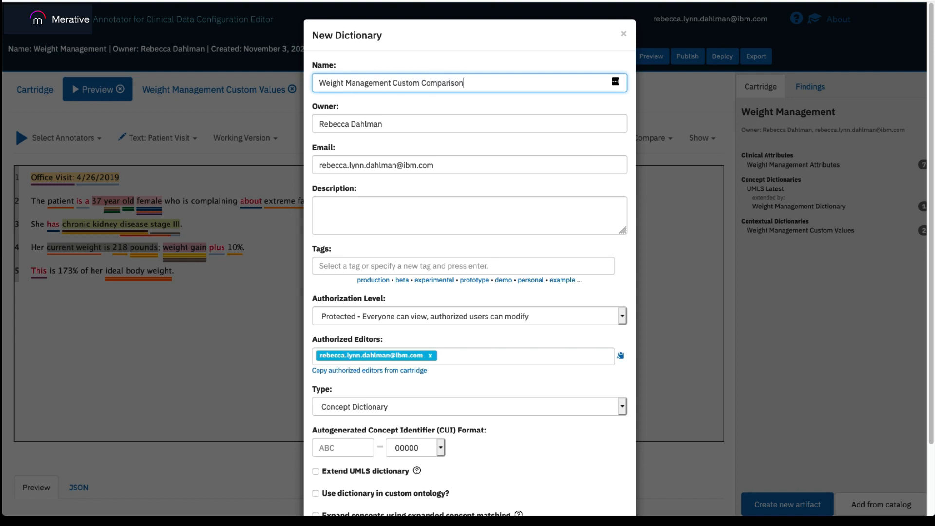
left_click(348, 404)
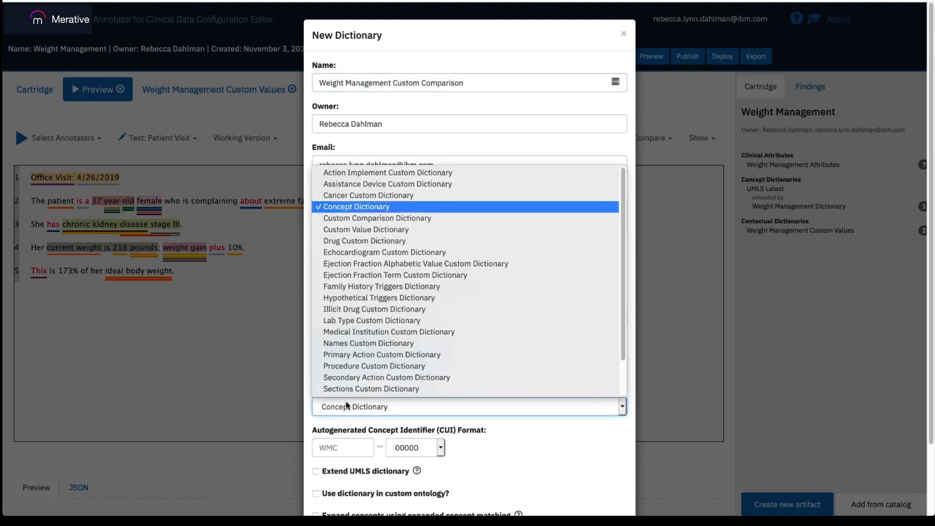
left_click(379, 218)
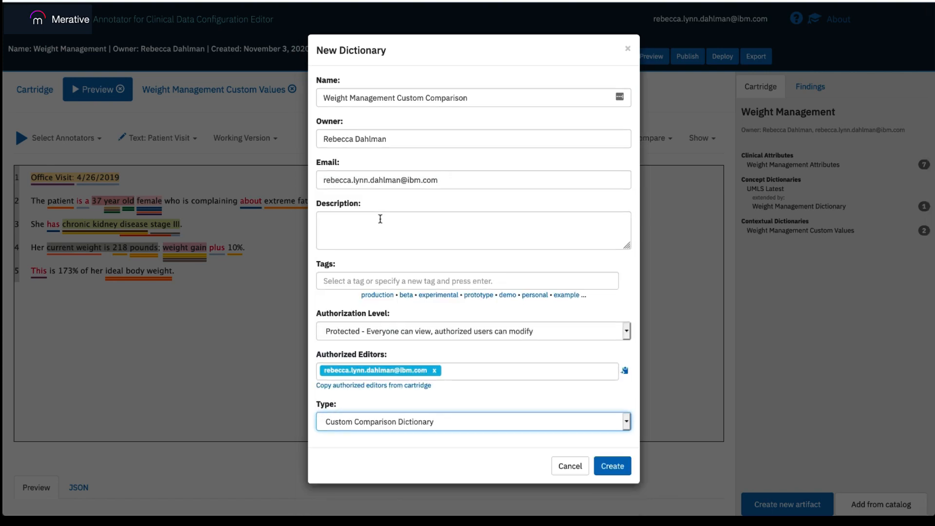
left_click(610, 465)
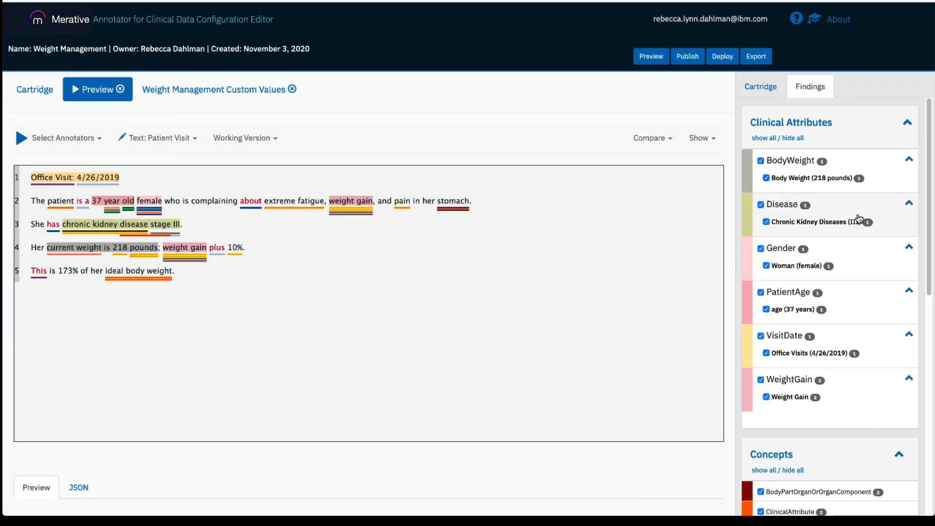
- Open the Weight Management Custom Comparison dictionary and start a new concept with preferred name Greater than and comparison greater than
left_click(760, 87)
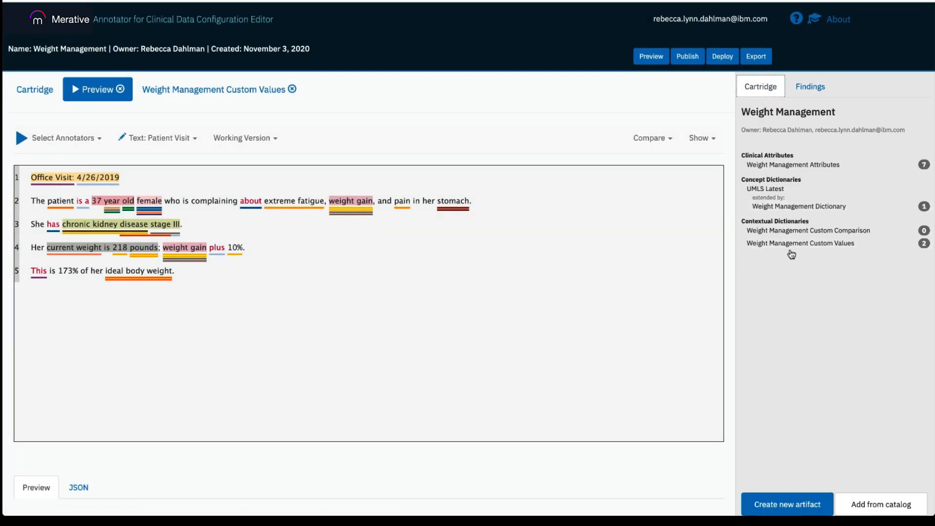
left_click(797, 233)
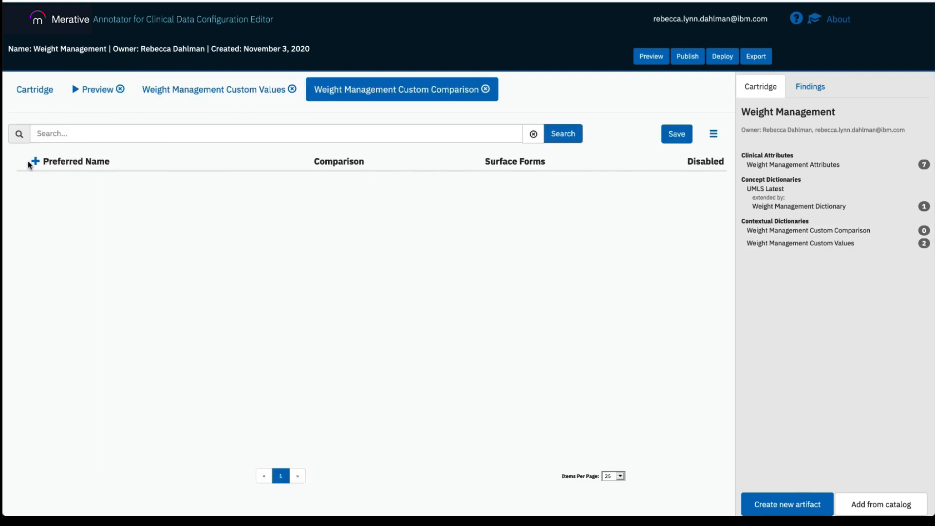
left_click(40, 164)
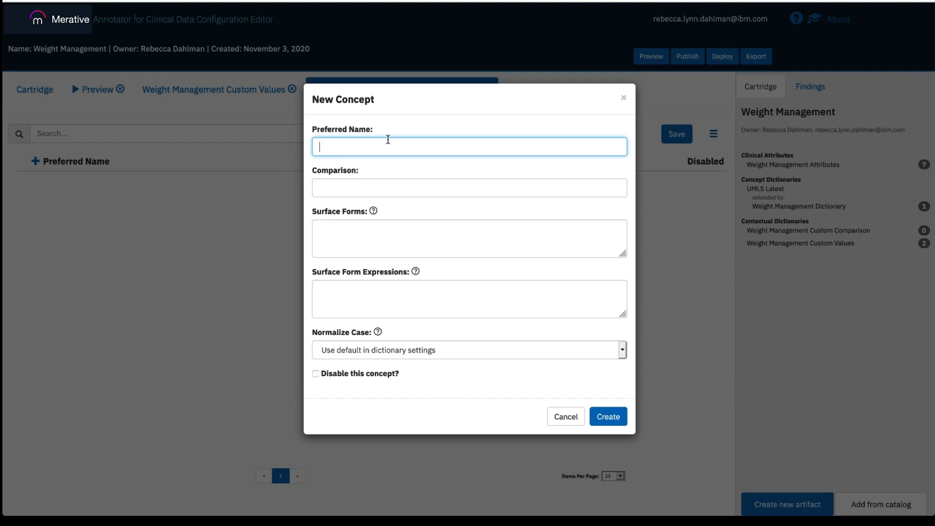
type("Greater than")
key("Tab")
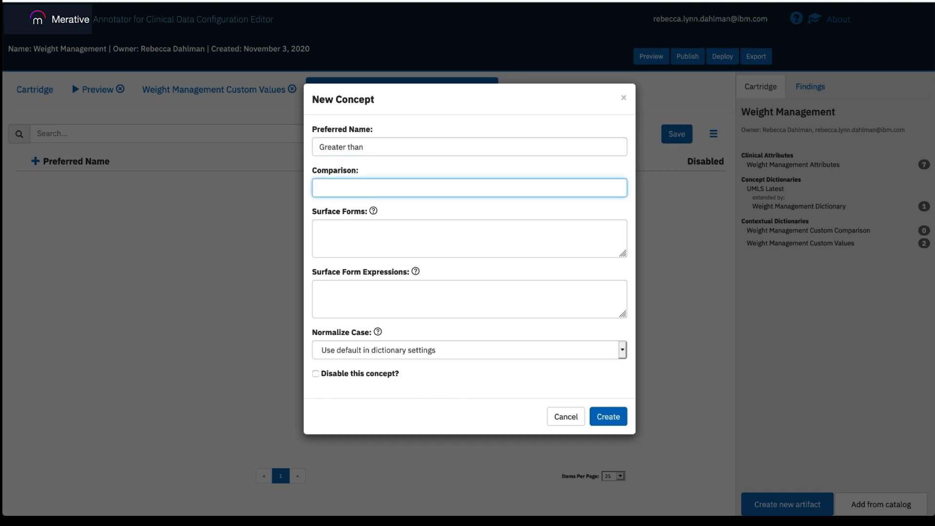
type("greater than")
- Set the Greater than concept's surface form to plus and create the concept
key("Tab")
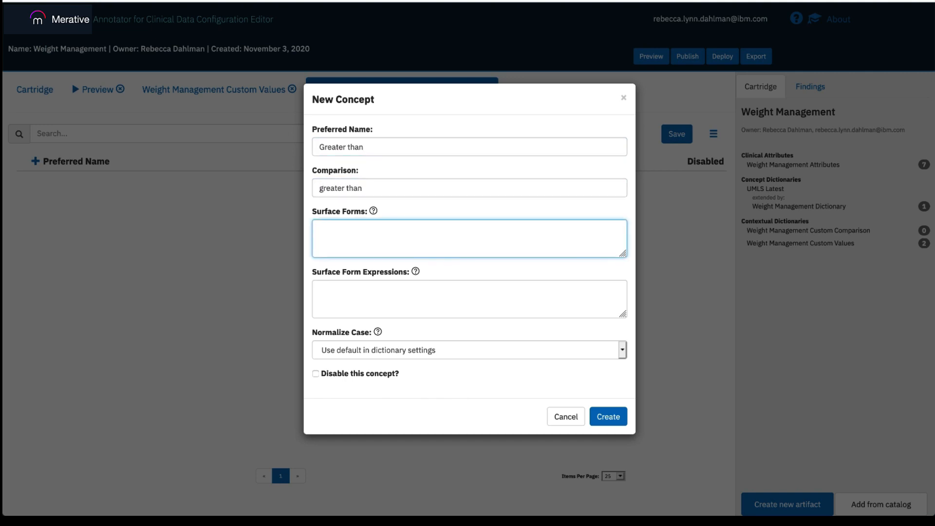
type("plus")
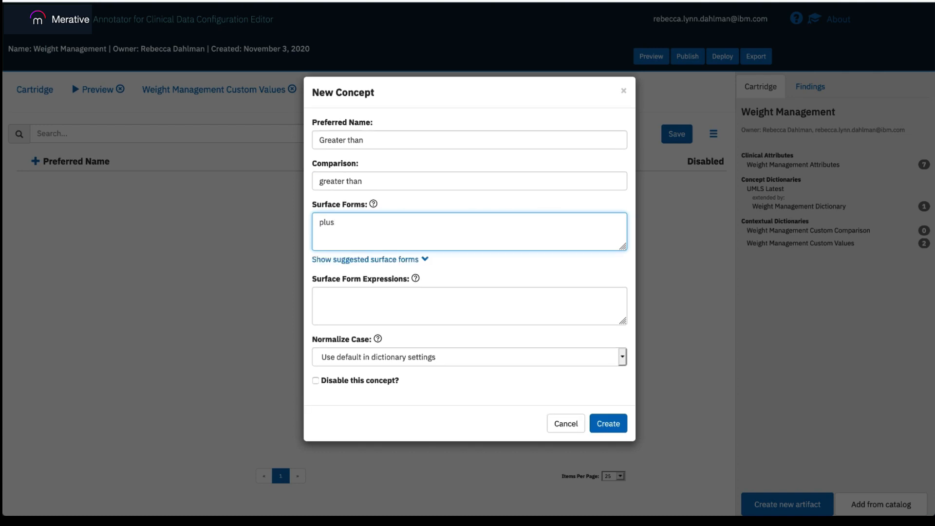
left_click(480, 411)
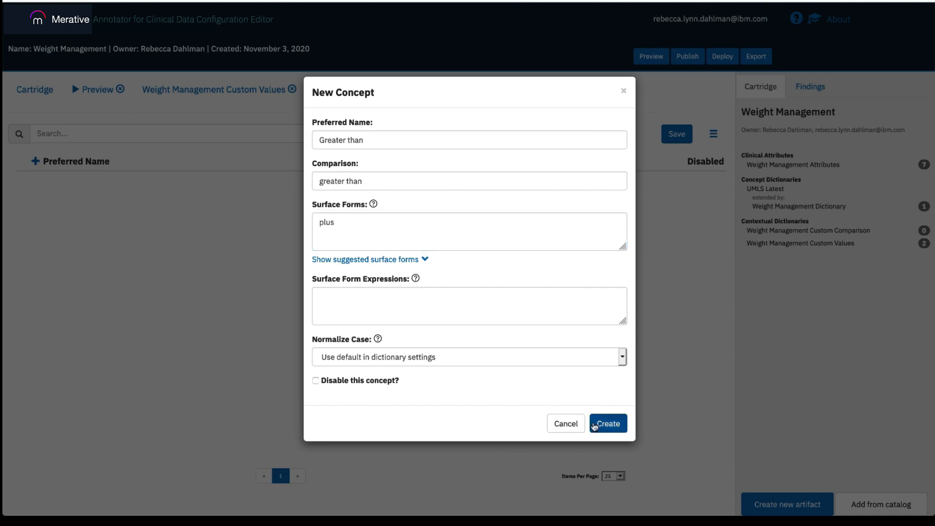
left_click(595, 427)
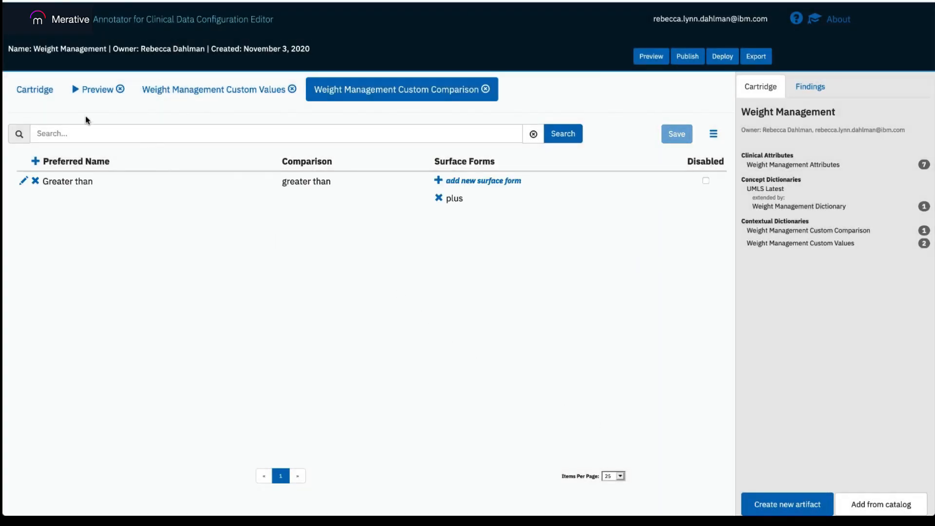
- Rerun the preview on the Patient Visit text and inspect the weight gain plus 10% annotation's details
left_click(81, 97)
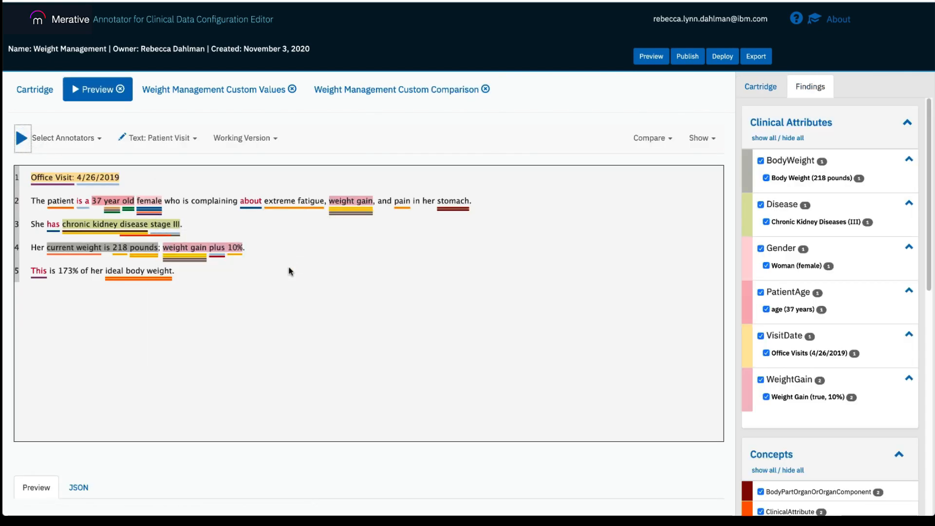
left_click(205, 255)
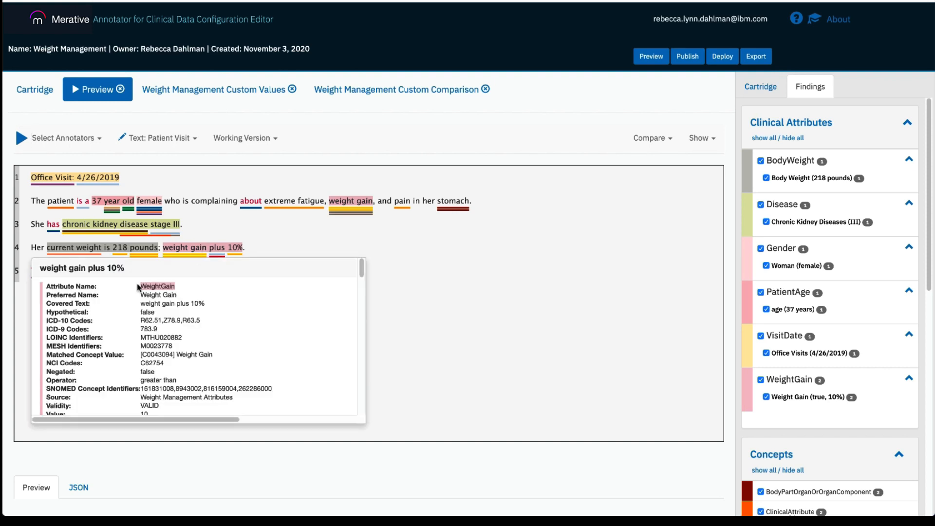
- Examine the operator, value and value units in the weight gain plus 10% annotation's details
scroll(217, 365, "down", 2)
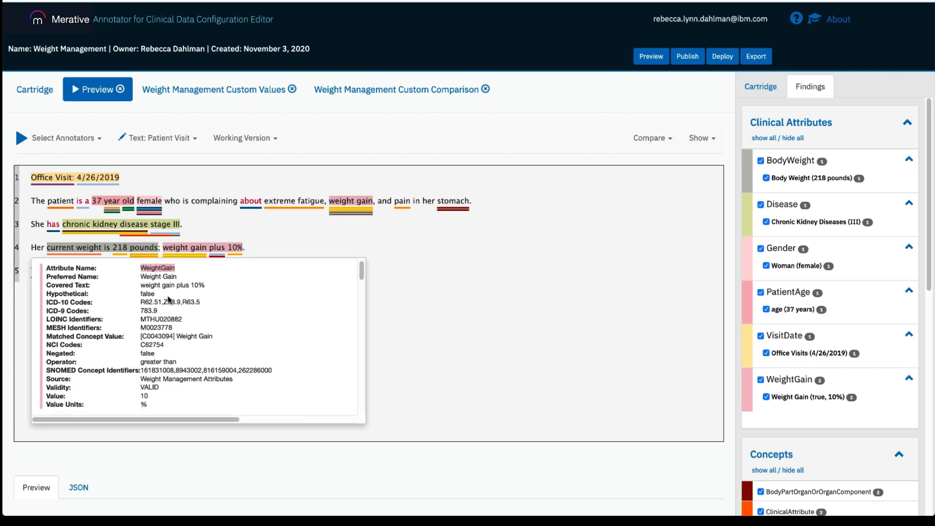
left_click_drag(195, 365, 44, 364)
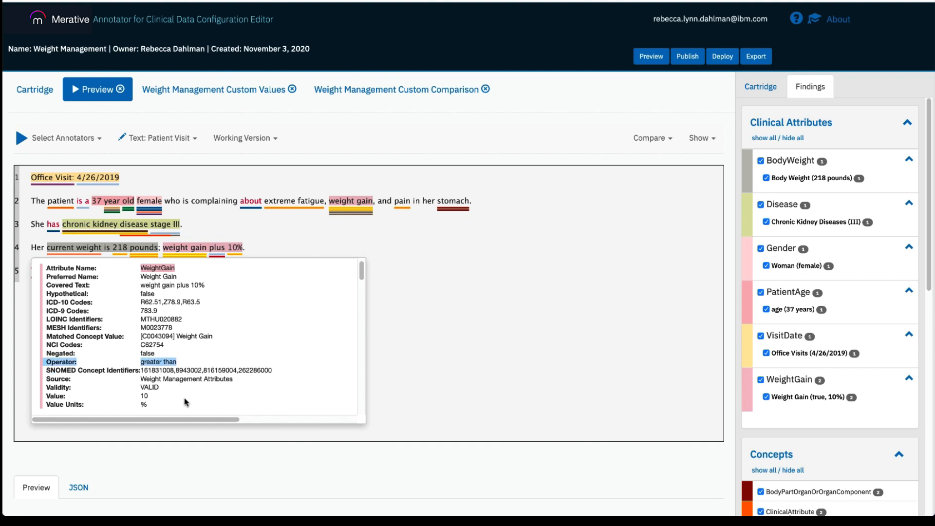
left_click_drag(168, 406, 46, 395)
left_click(163, 403)
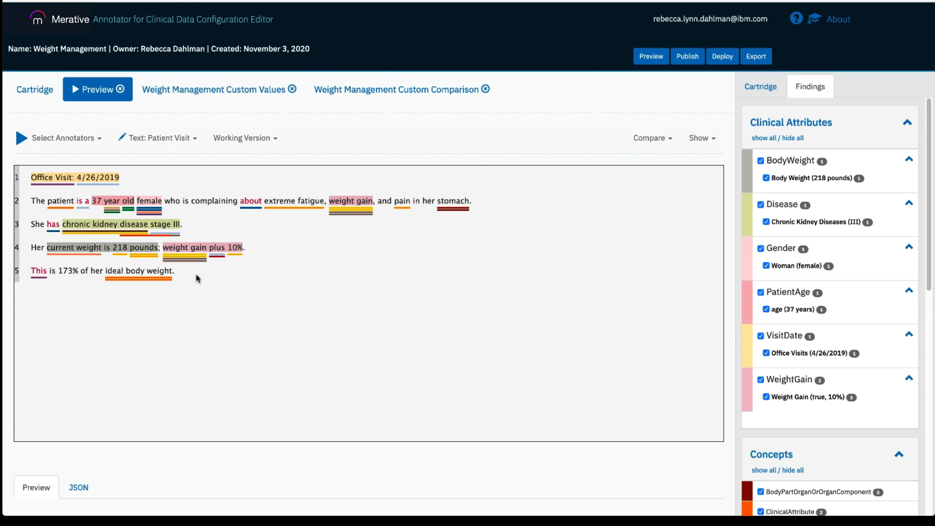
- Examine the annotations on the sentence about 173% of ideal body weight in the Patient Visit text
mouse_move(35, 270)
left_click_drag(35, 271, 183, 274)
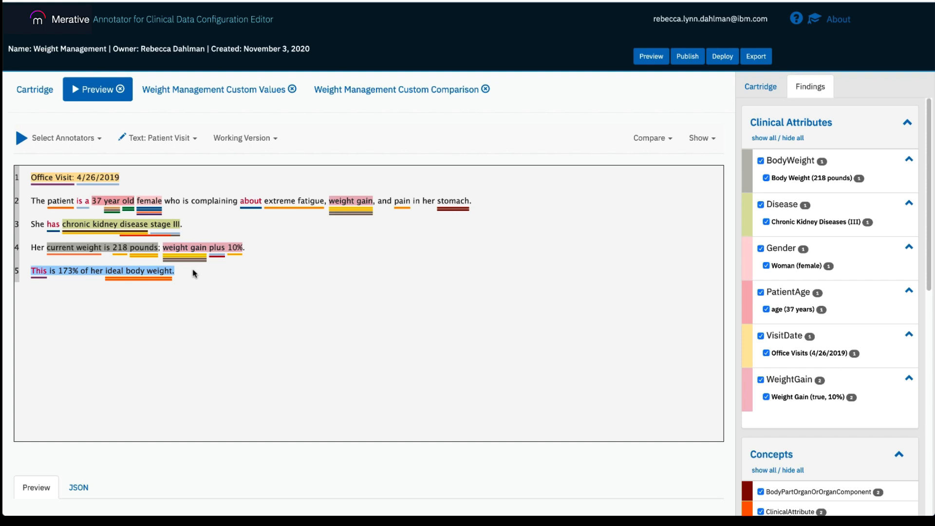
left_click(195, 274)
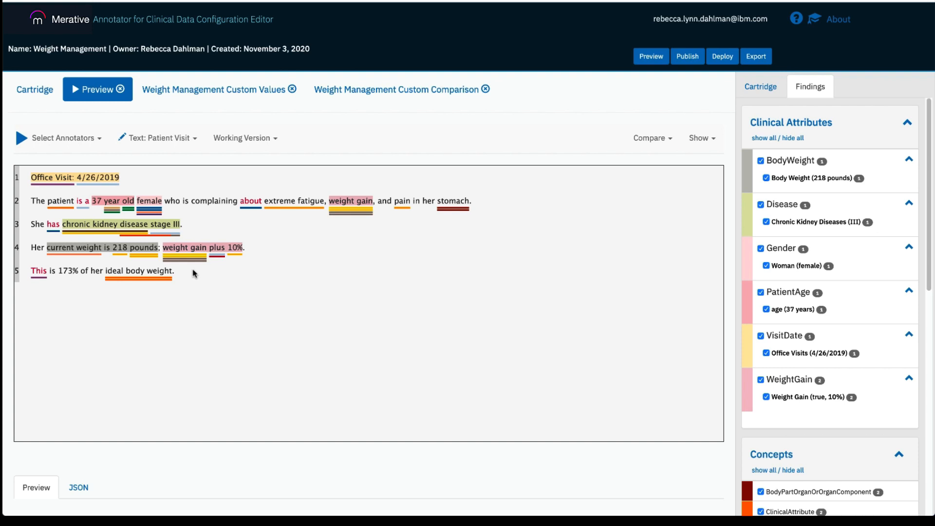
- Open the Weight Management Custom Values dictionary and start a new concept with preferred name Percentage
left_click(758, 93)
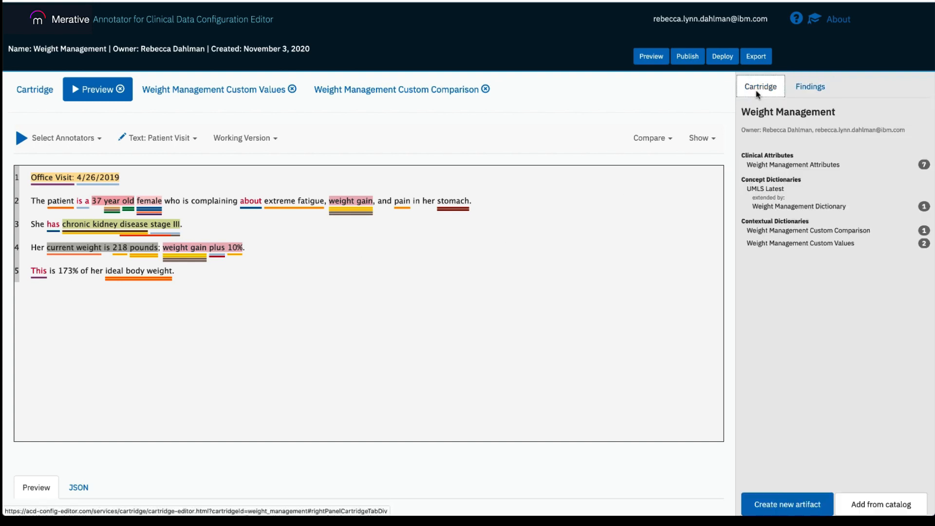
left_click(802, 244)
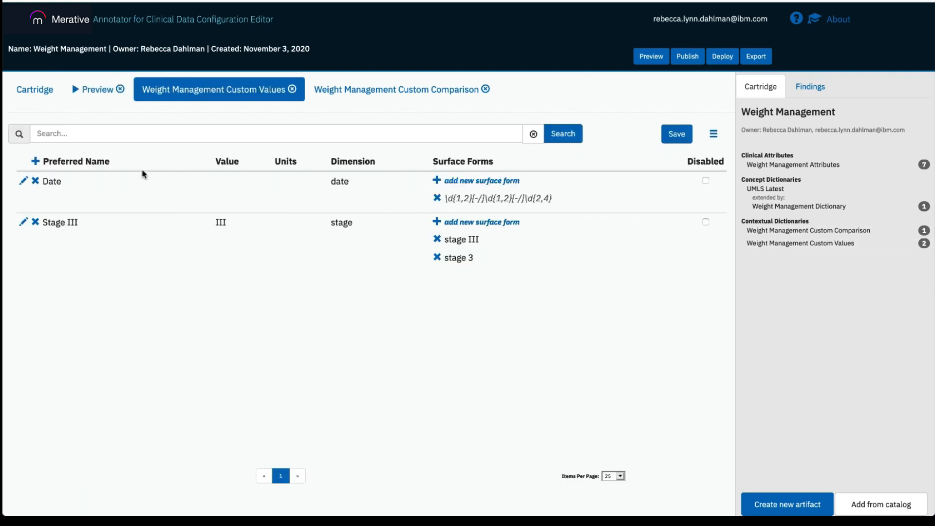
left_click(35, 161)
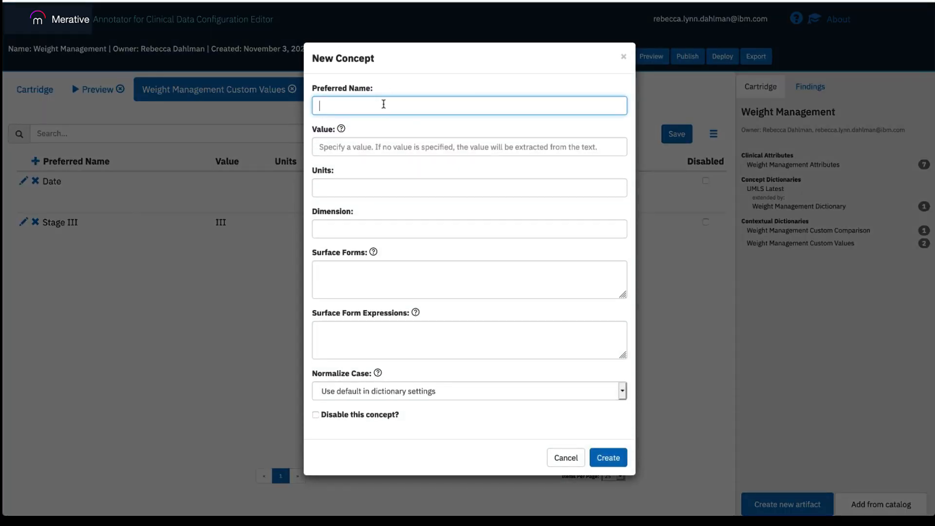
type("Percentage")
key("Tab")
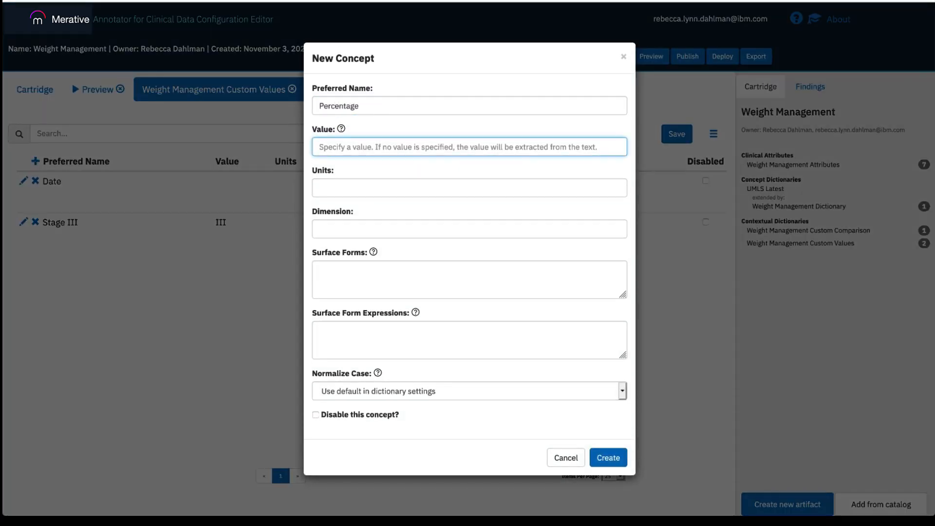
- Set the concept's units to %, dimension to percentage and surface form expression to (?<VALUE>\d+)(%| percent| percentage)
left_click(378, 194)
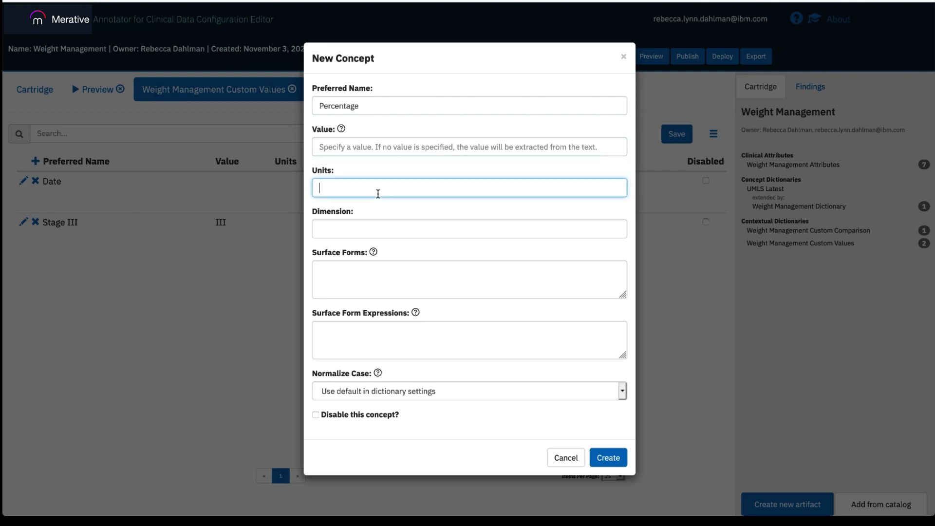
type("%")
left_click(389, 223)
type("percentage")
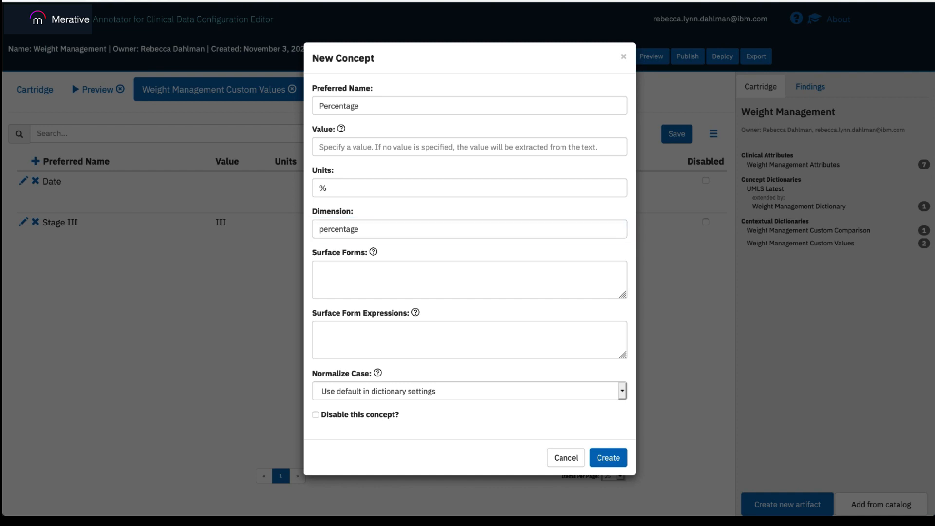
left_click(374, 339)
type("(?<VALUE>\\d+)(%| percent| percentage)")
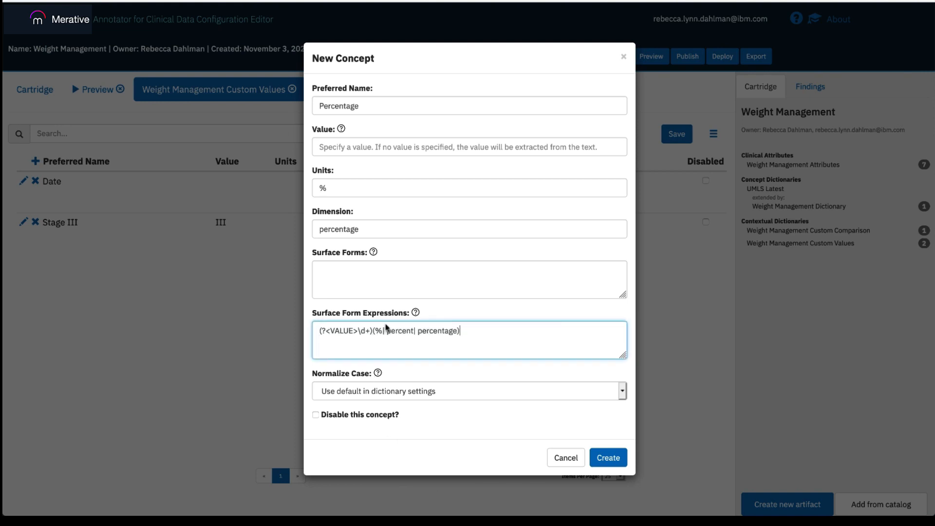
- Review the VALUE capture group, its digit pattern and the unit alternatives in the surface form expression
left_click_drag(373, 332, 317, 331)
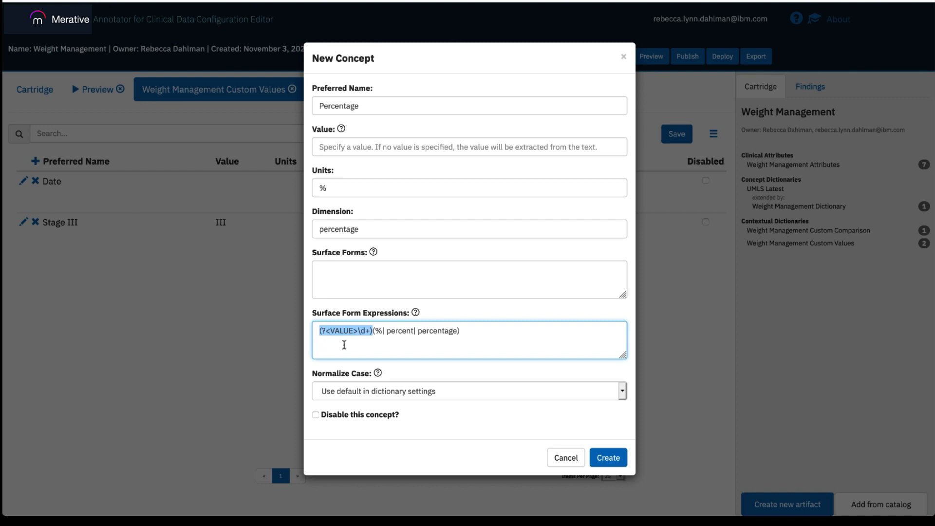
left_click(344, 345)
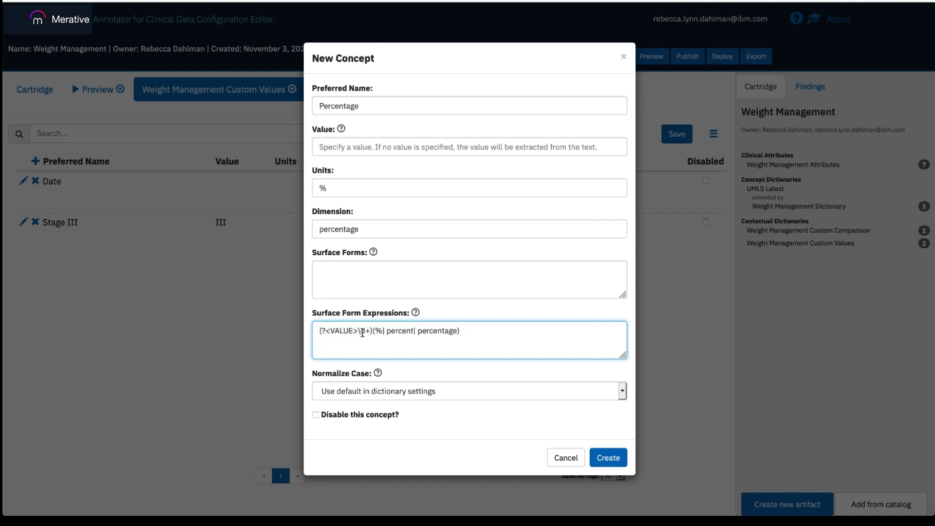
left_click_drag(357, 332, 366, 332)
left_click(373, 331)
left_click(481, 332)
left_click(371, 331, "shift")
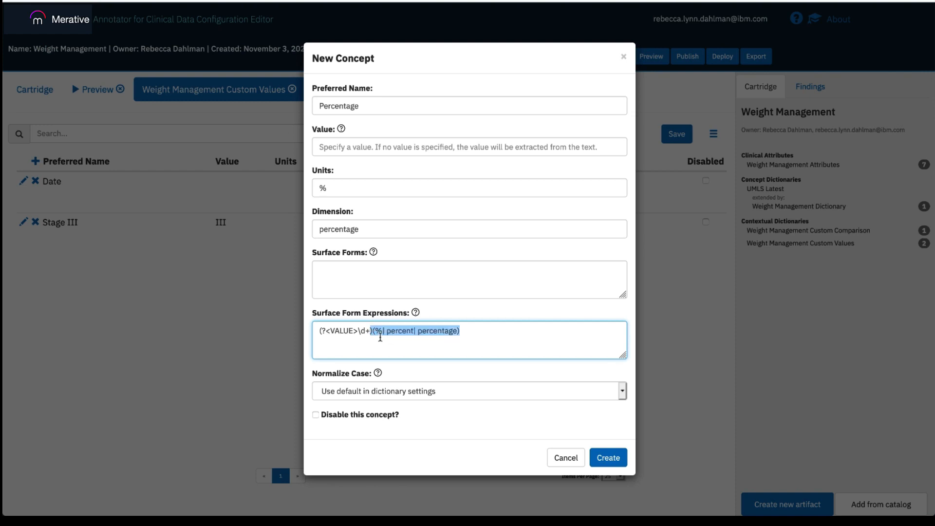
left_click(498, 333)
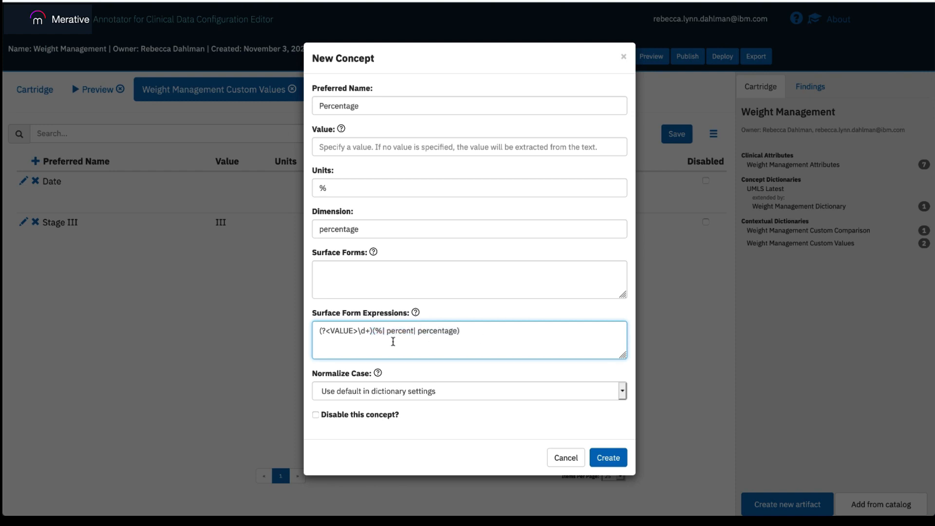
left_click_drag(359, 331, 367, 334)
left_click(384, 332)
left_click_drag(376, 332, 415, 334)
left_click(434, 333)
left_click(417, 333)
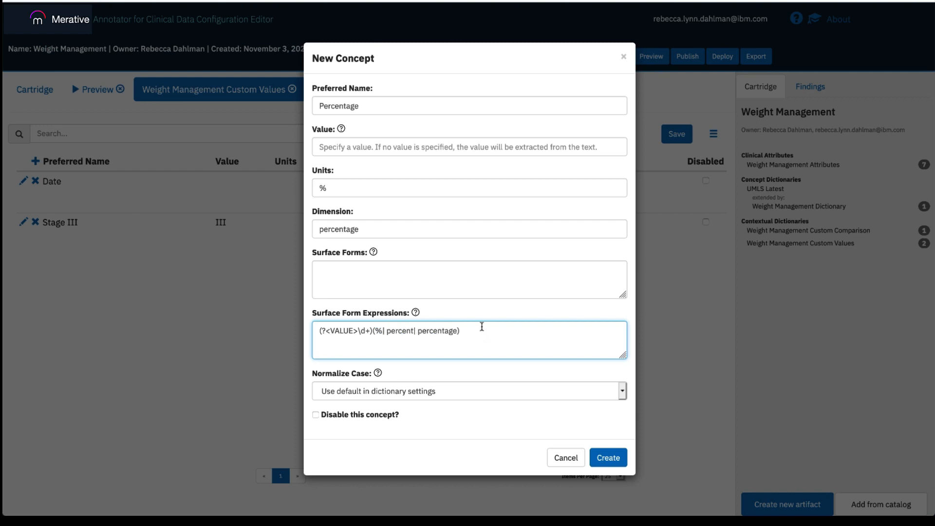
- Show the help for the Value field and create the Percentage concept
left_click(341, 130)
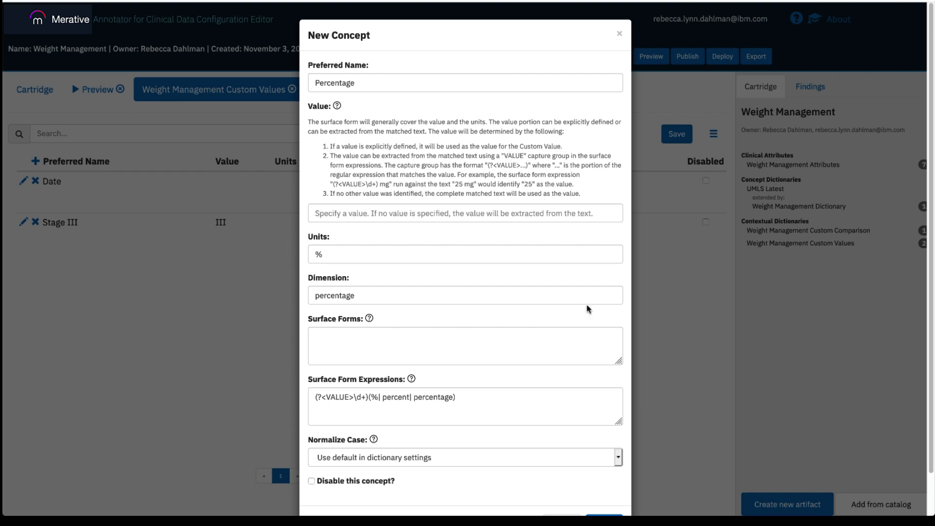
scroll(574, 389, "down", 2)
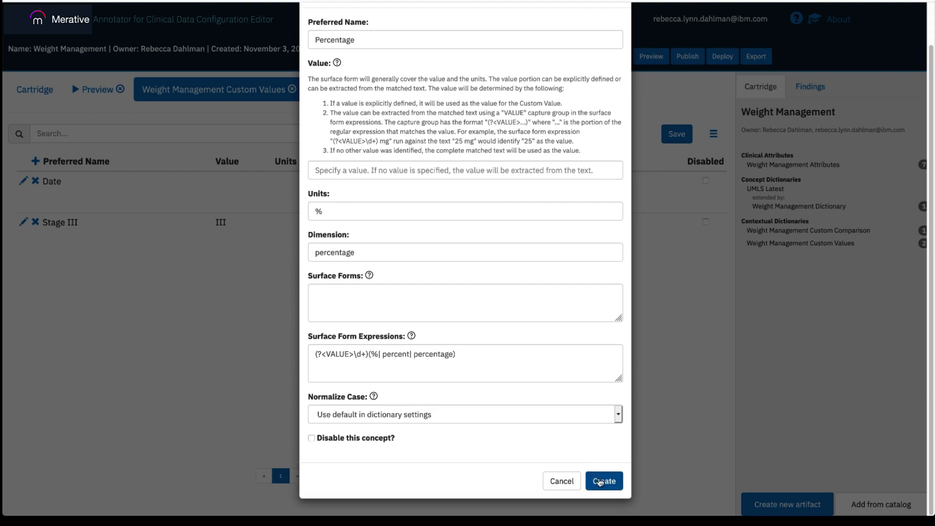
left_click(600, 482)
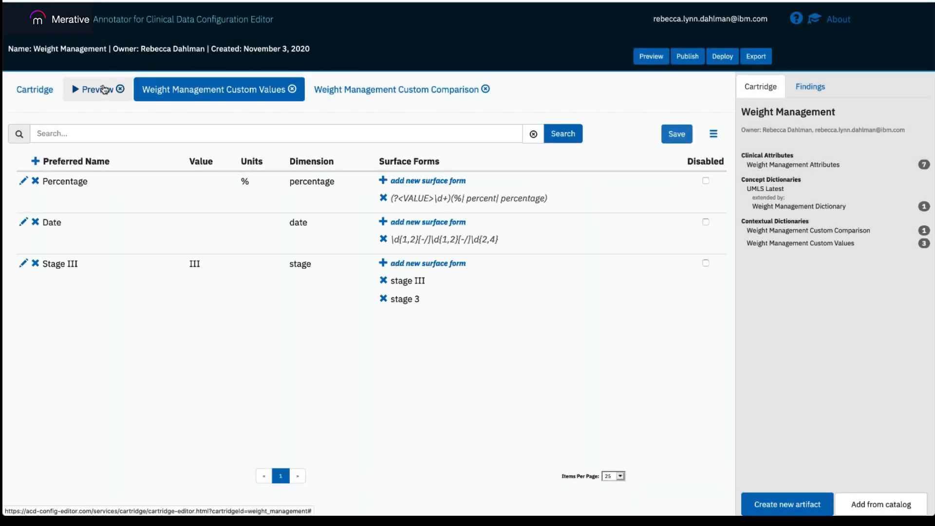
- Rerun the preview on the Patient Visit text and inspect the type, dimension and value of the 173% annotation
left_click(104, 89)
left_click(27, 148)
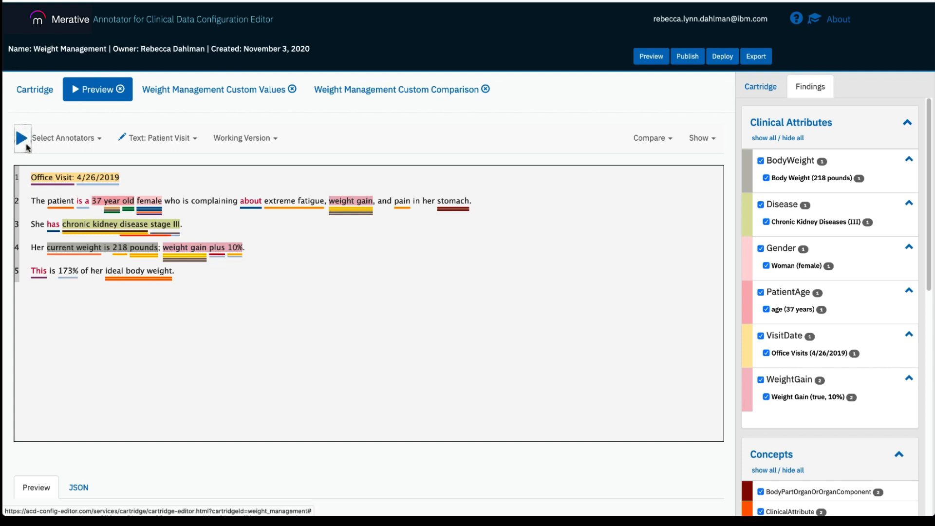
mouse_move(73, 273)
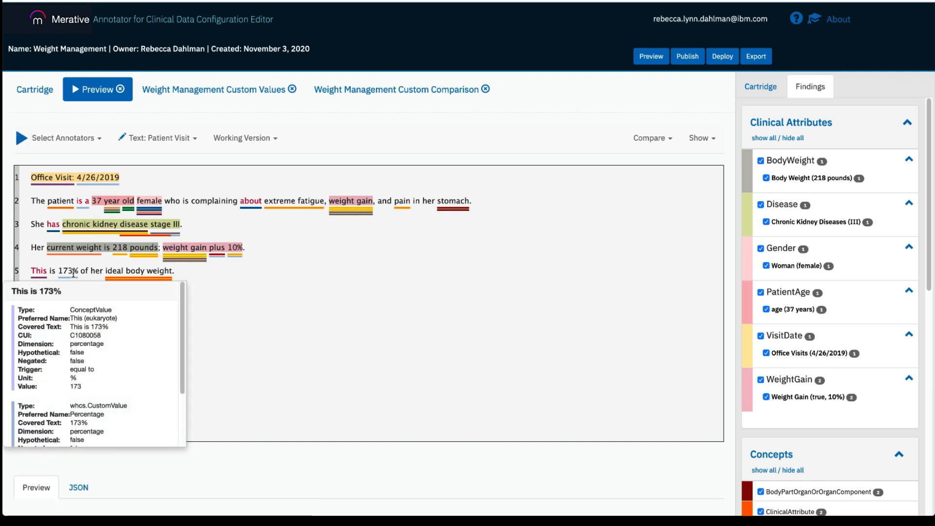
scroll(143, 428, "down", 3)
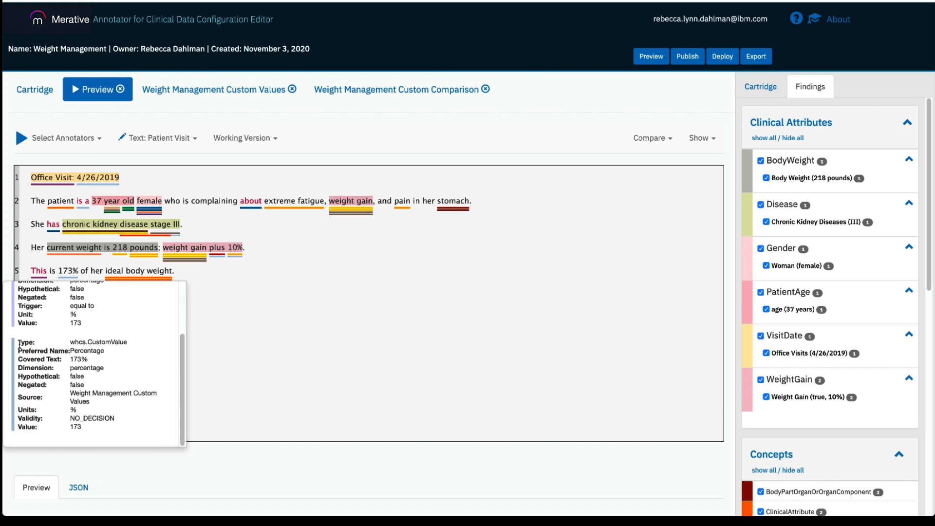
left_click_drag(70, 344, 137, 345)
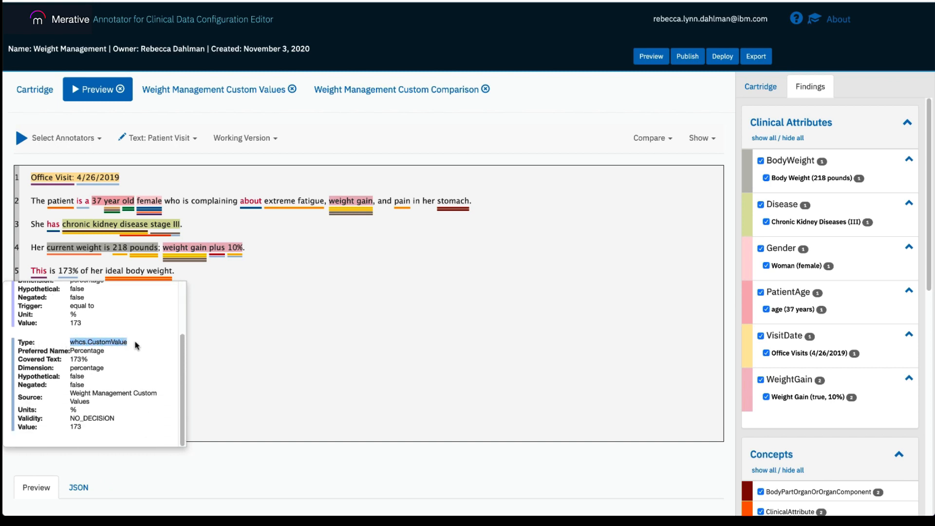
left_click(139, 345)
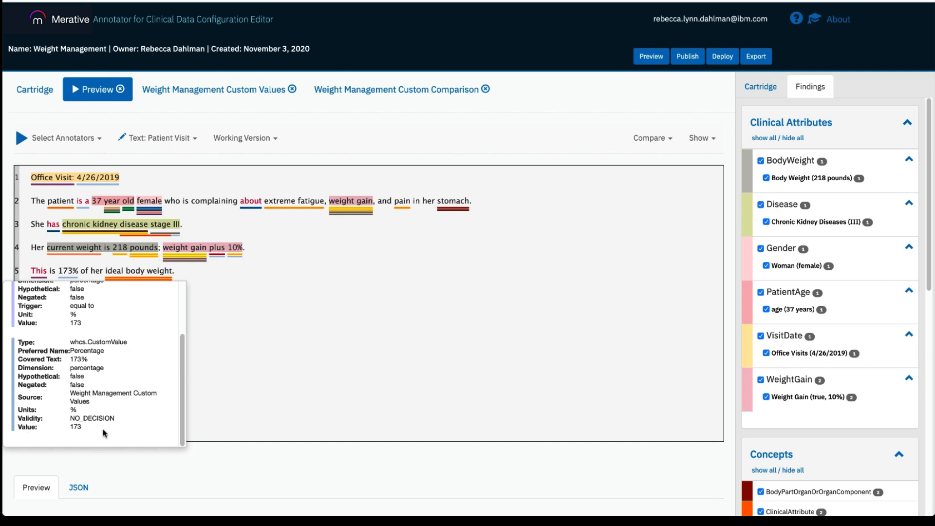
left_click_drag(69, 370, 111, 371)
left_click(126, 368)
left_click_drag(74, 428, 81, 429)
left_click(83, 416)
left_click(310, 340)
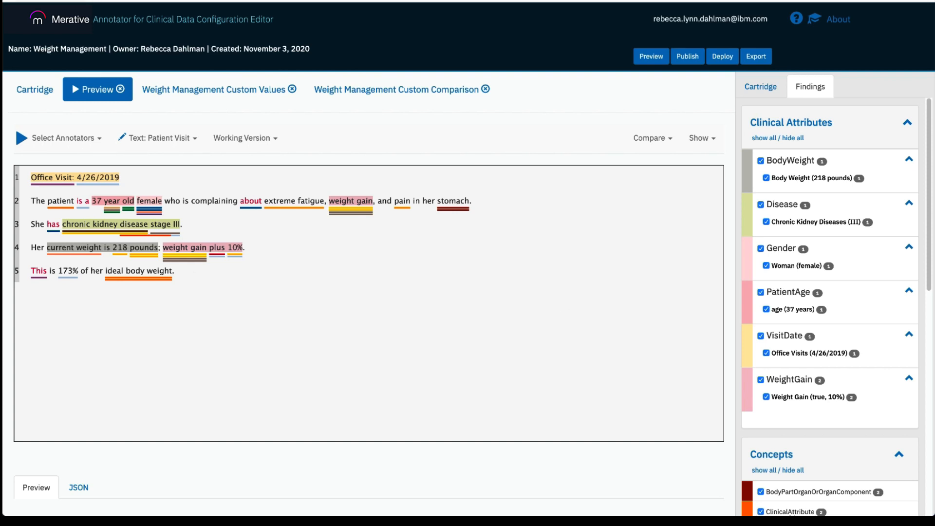
- Close the Custom Comparison dictionary and create a derived concepts artifact named Weight Management Derived Concepts in the cartridge
left_click(486, 89)
left_click(767, 91)
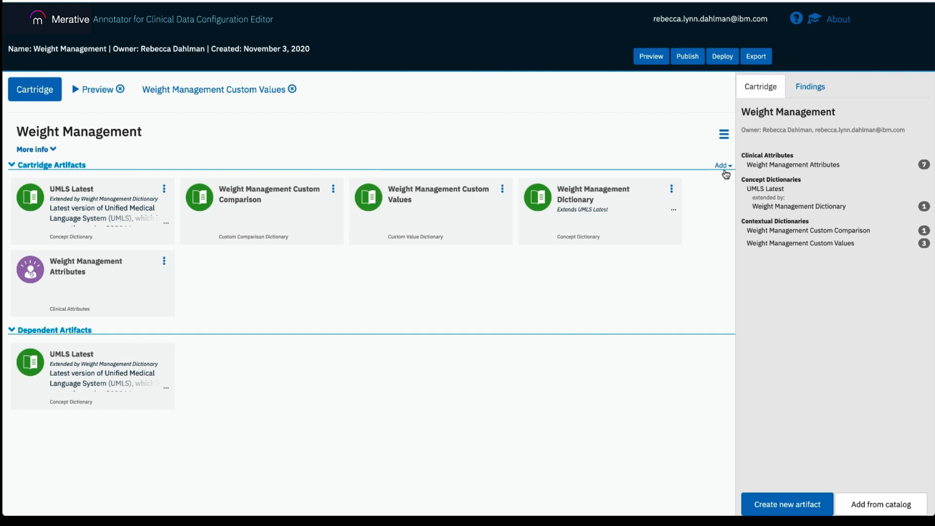
left_click(721, 166)
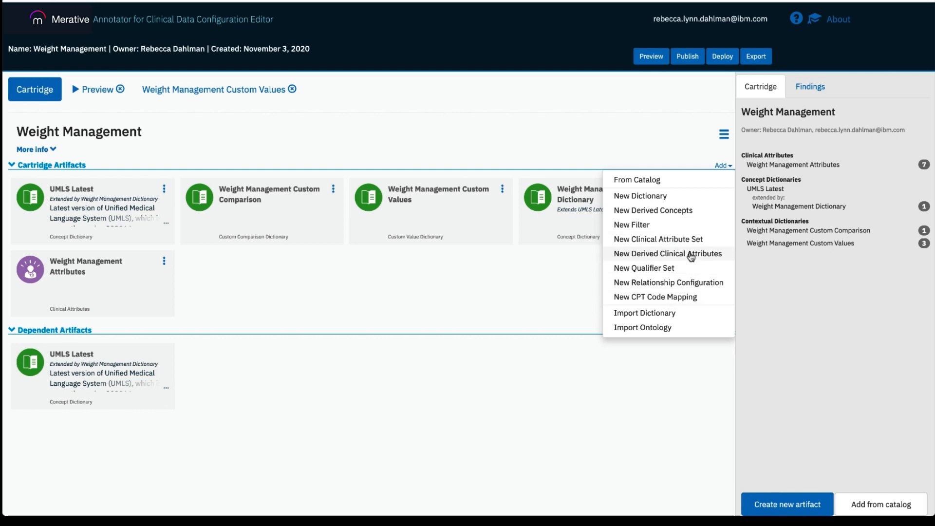
left_click(681, 212)
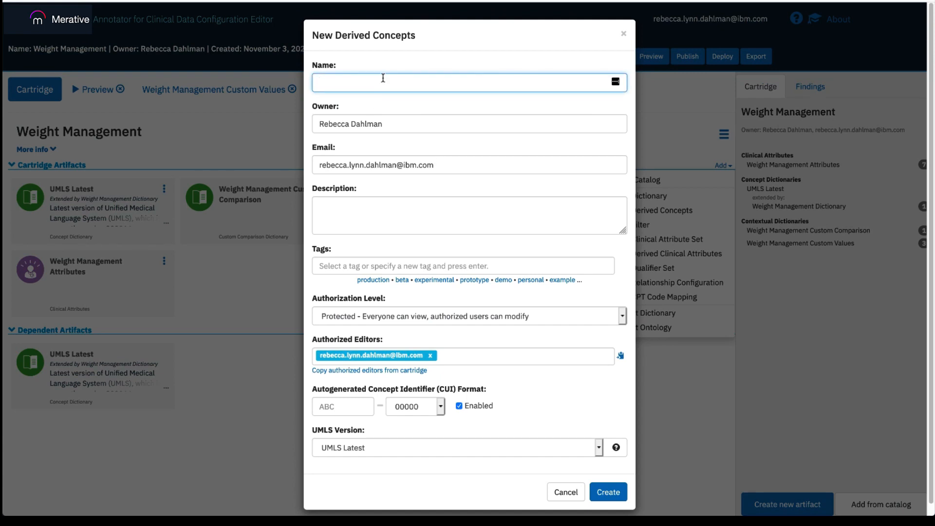
type("Weight Management Derived Concepts")
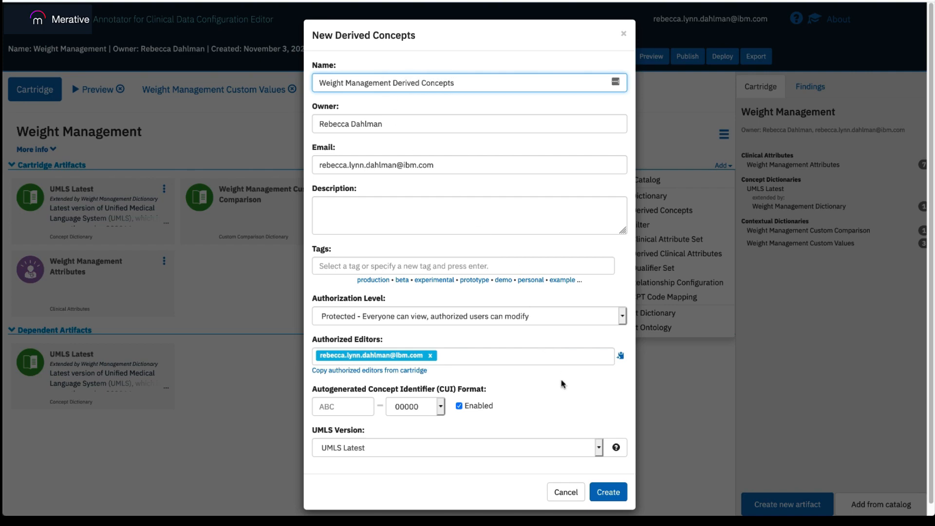
left_click(613, 494)
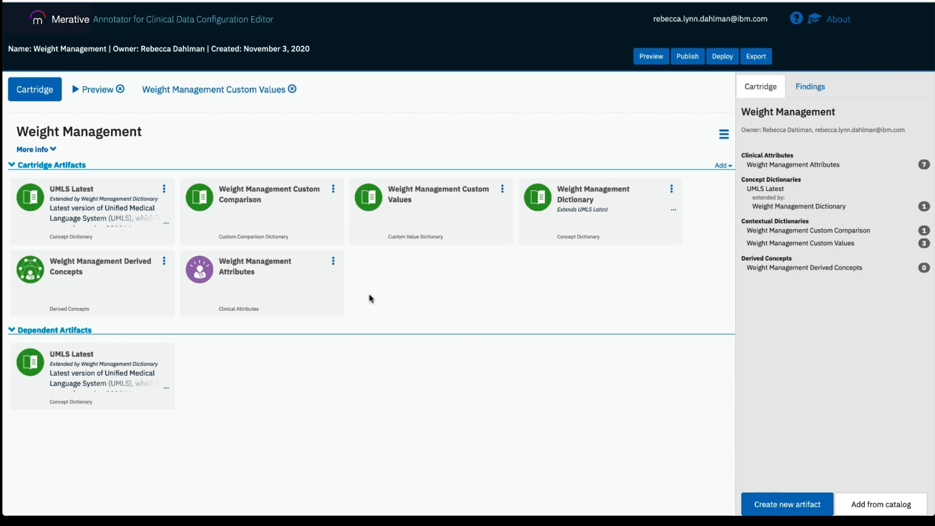
- Add a derived concept to Weight Management Derived Concepts with output type Concept Value and preferred name Ideal Body Weight Percentage
left_click(126, 284)
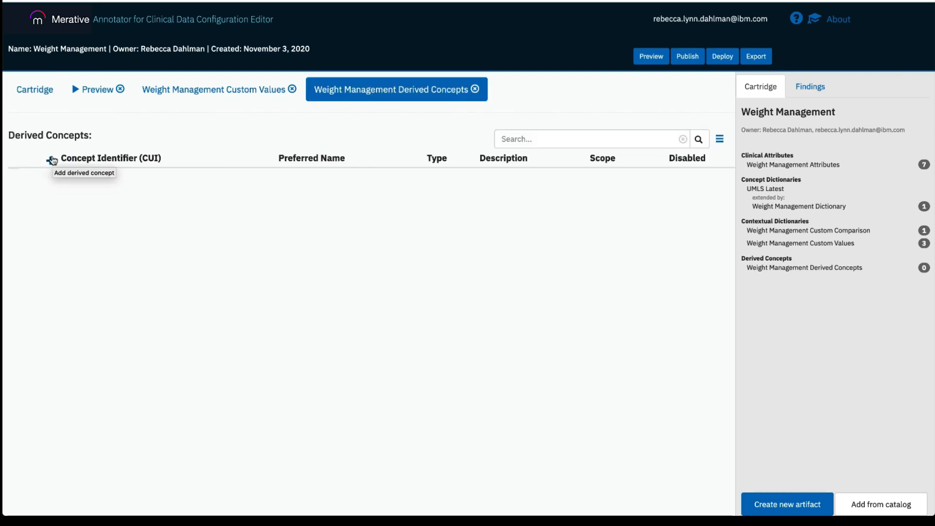
left_click(50, 160)
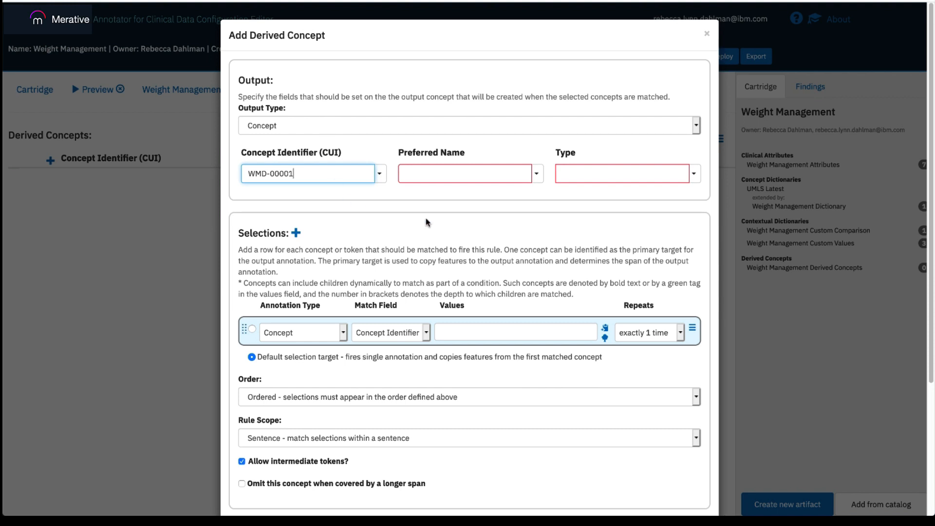
left_click(440, 211)
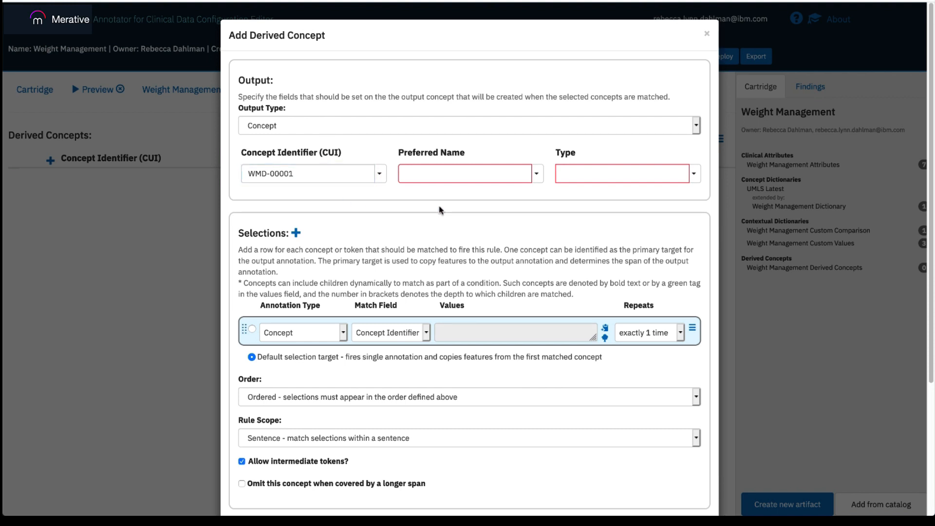
left_click(430, 125)
left_click(407, 137)
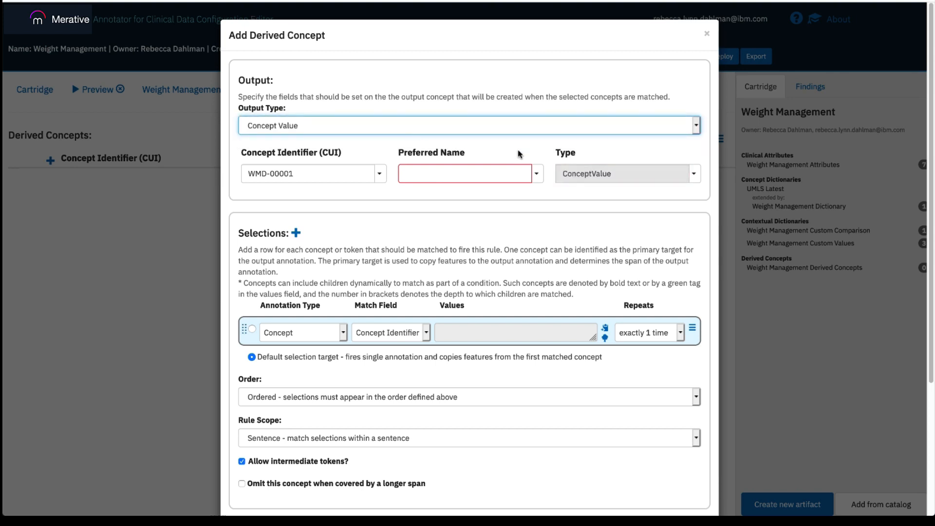
left_click(492, 175)
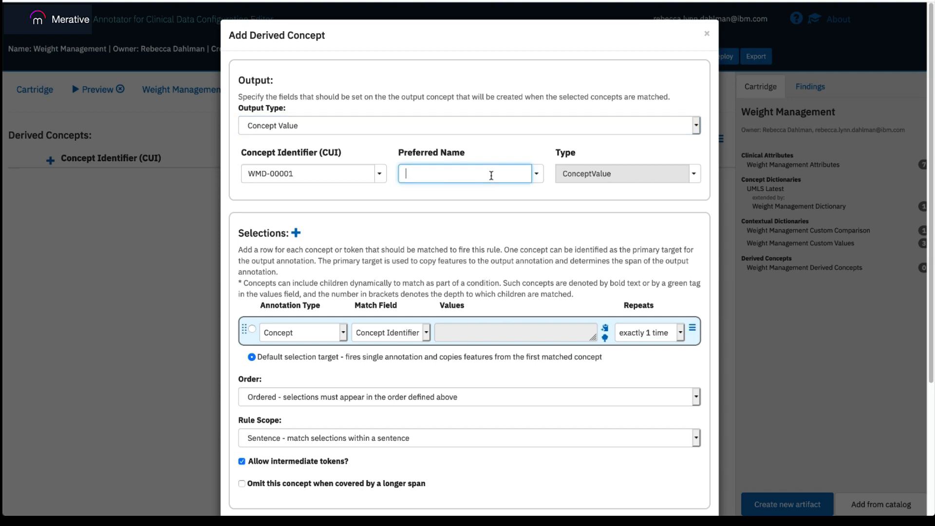
type("Ideal Body Weight Pec")
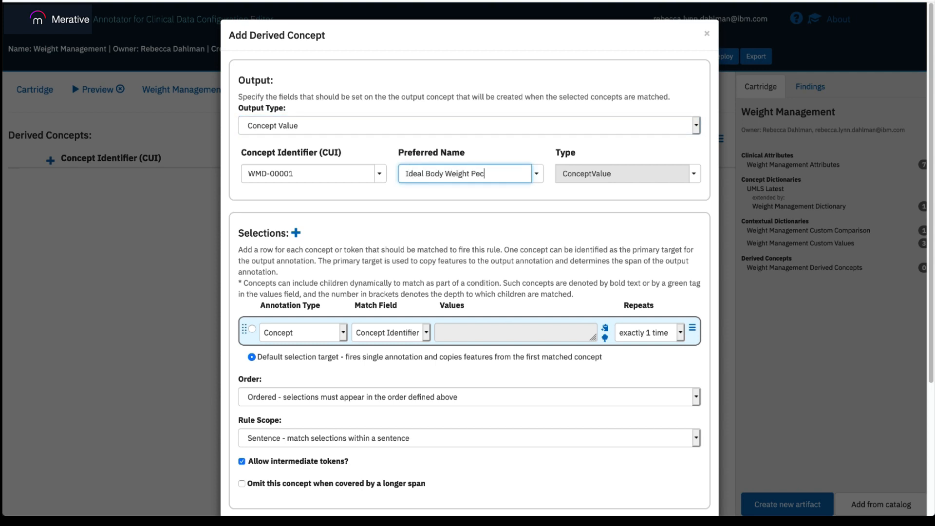
key("BackSpace")
type("rcentage")
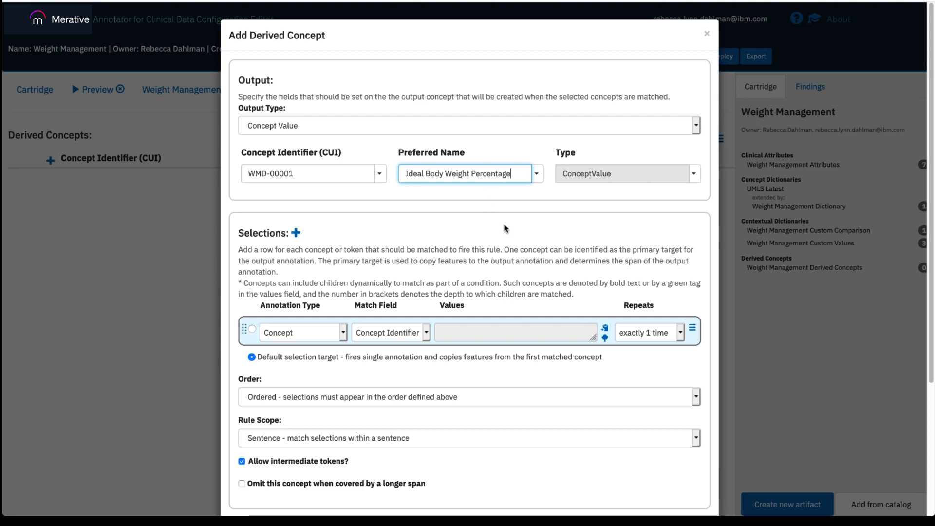
- Set the first selection to match a Custom Value by Dimension with the value percentage
scroll(498, 246, "down", 1)
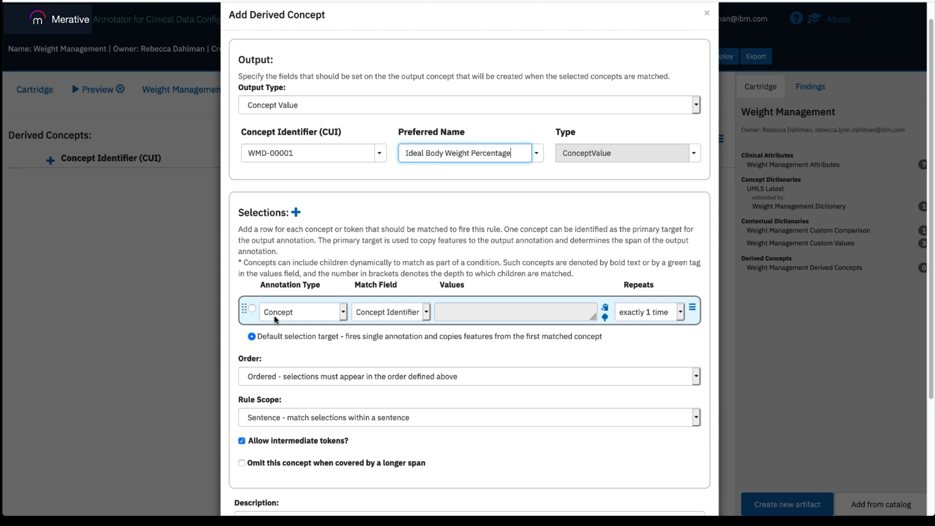
left_click(303, 314)
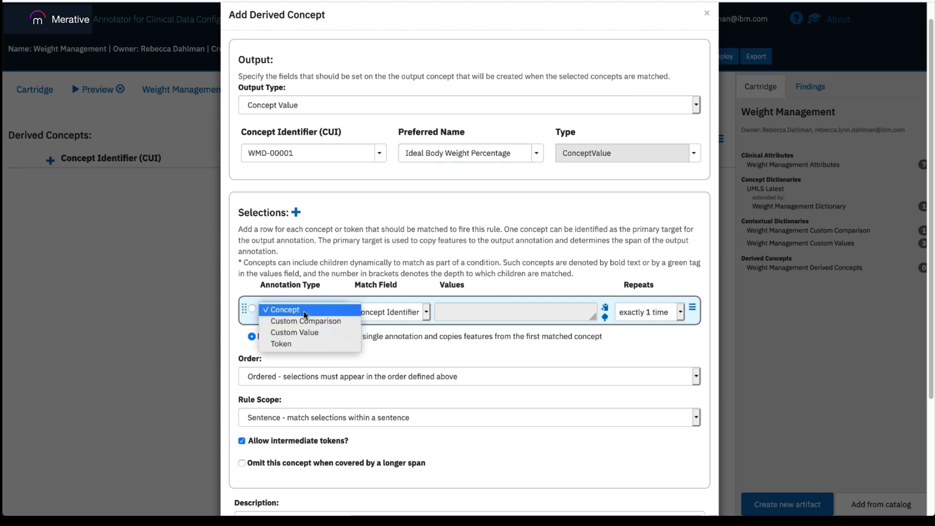
left_click(306, 334)
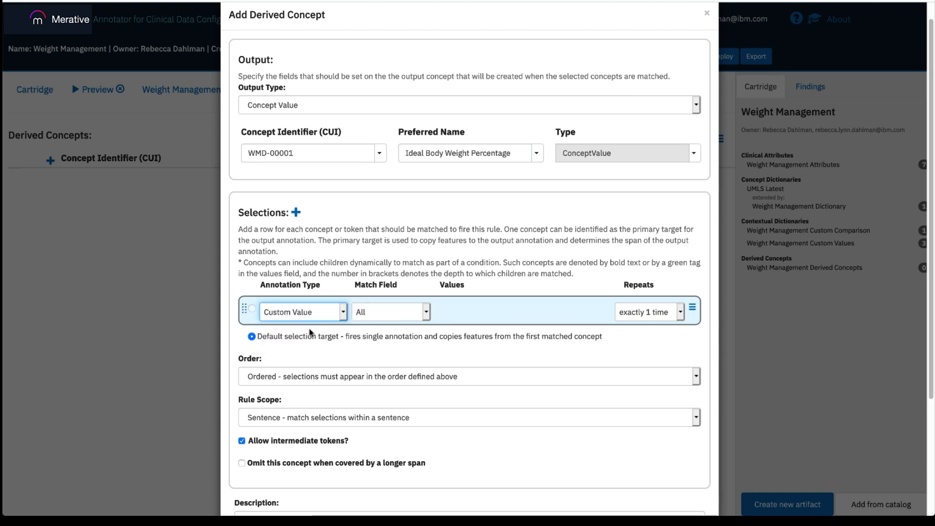
left_click(389, 312)
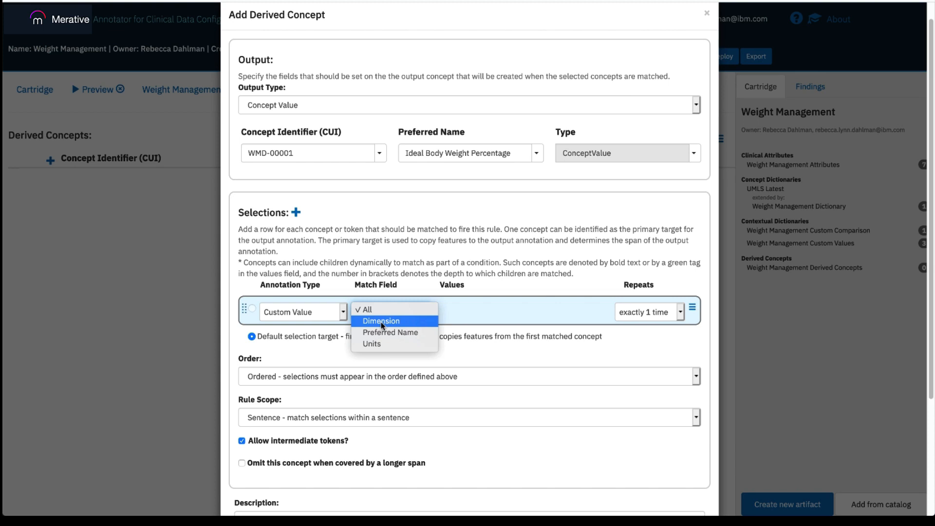
left_click(382, 323)
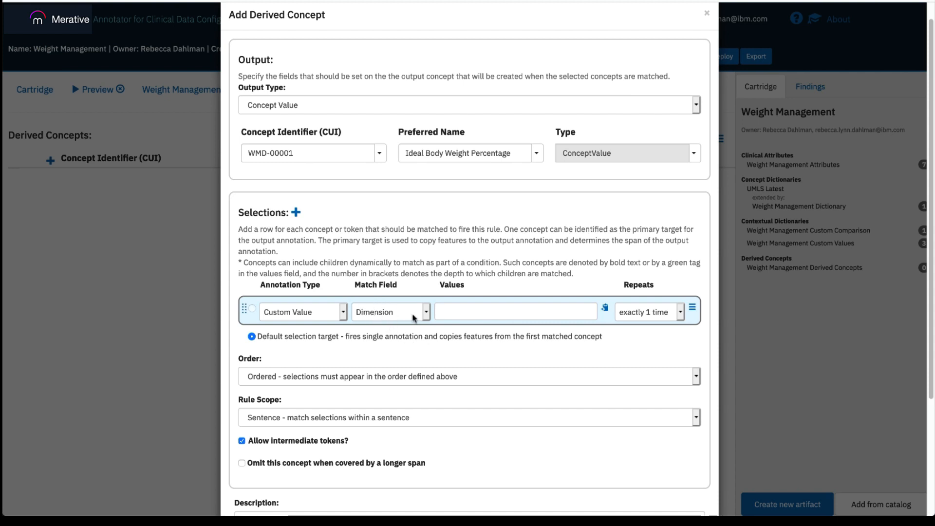
left_click(477, 311)
type("percentage")
key("Return")
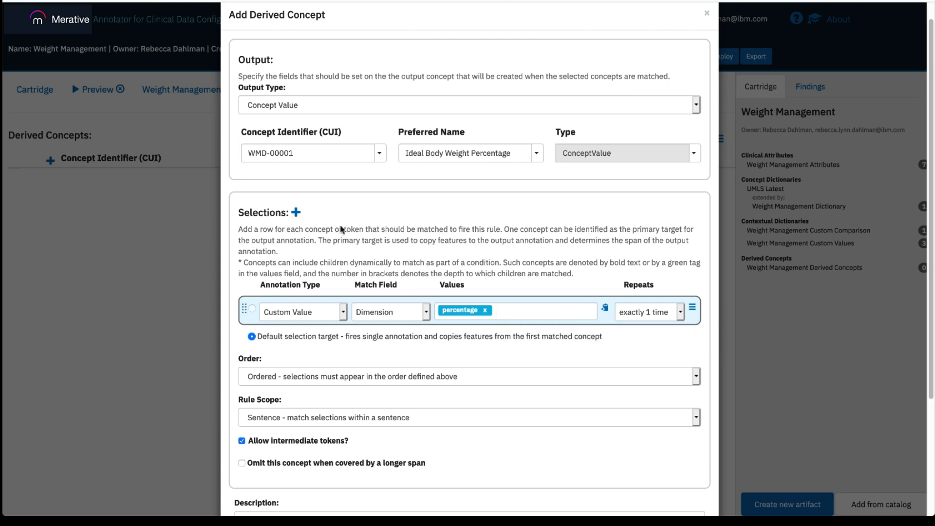
- Add a second selection that matches the concept identifier C0421272, Ideal Body Weight
left_click(296, 212)
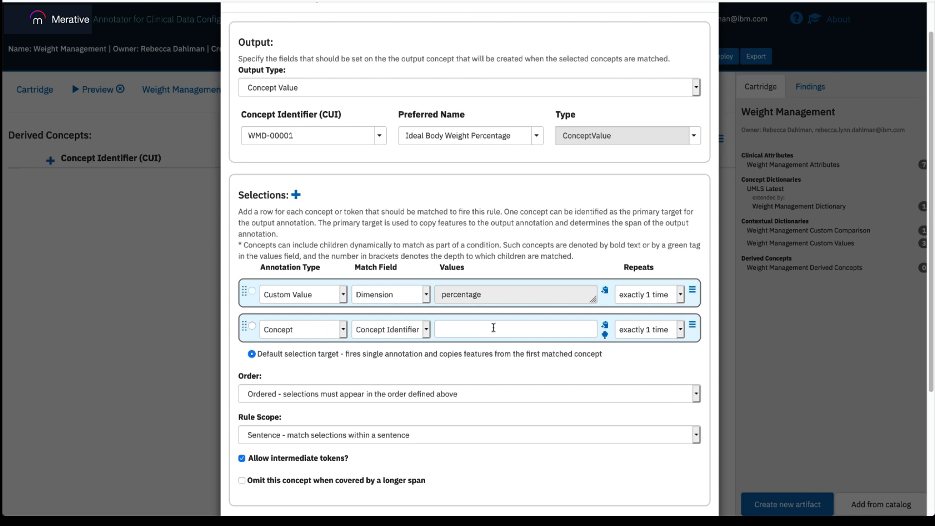
type("ideal body weight")
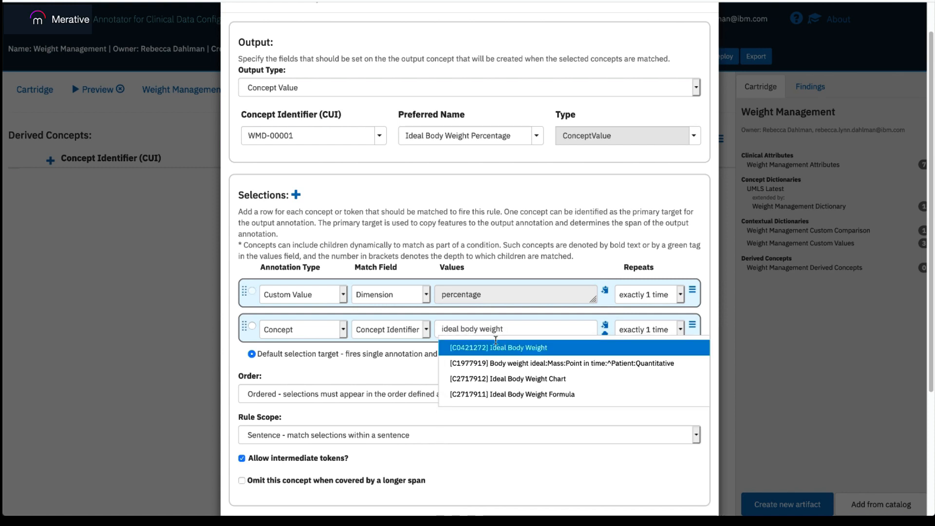
left_click(497, 344)
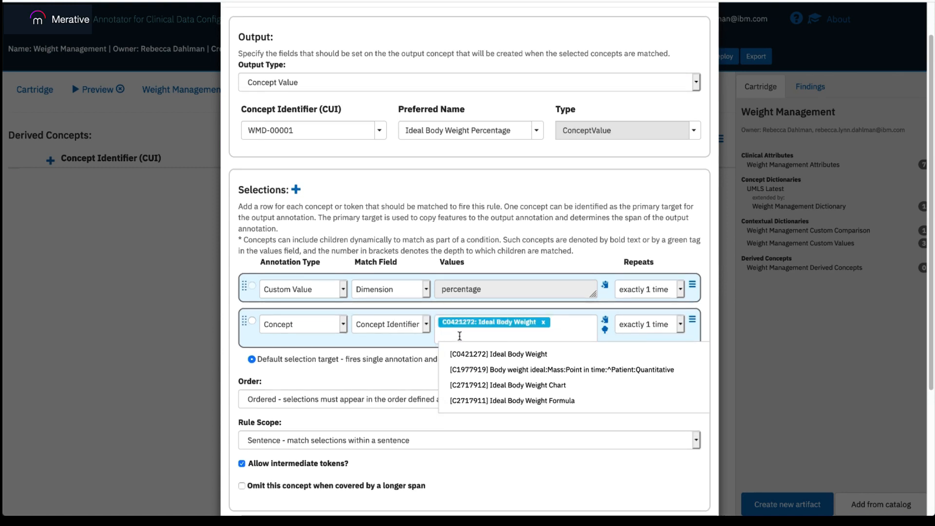
left_click(411, 354)
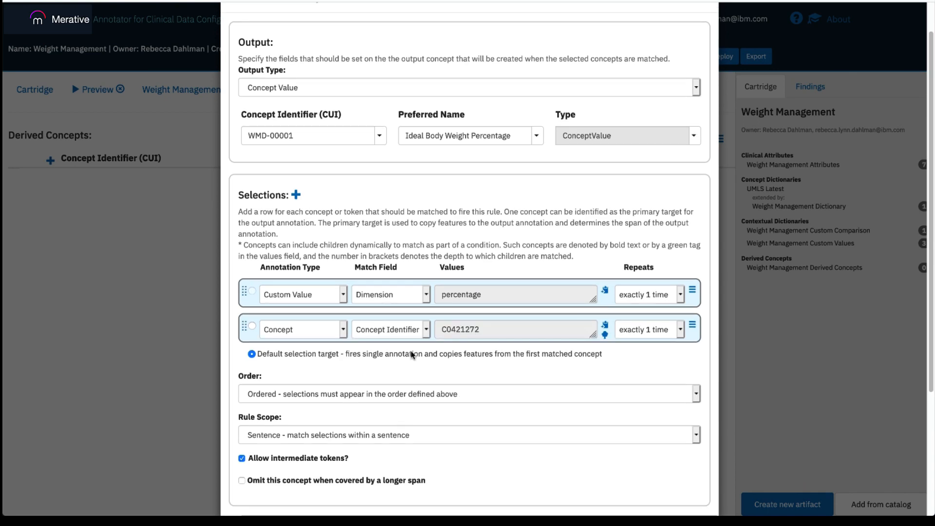
- Change the output's Concept Identifier (CUI) option to Detect from target
scroll(510, 376, "down", 3)
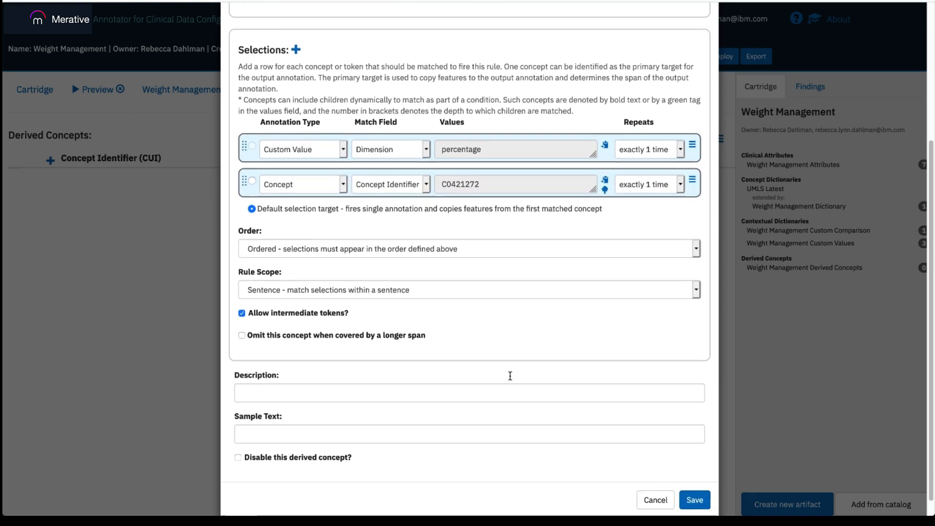
scroll(511, 376, "up", 4)
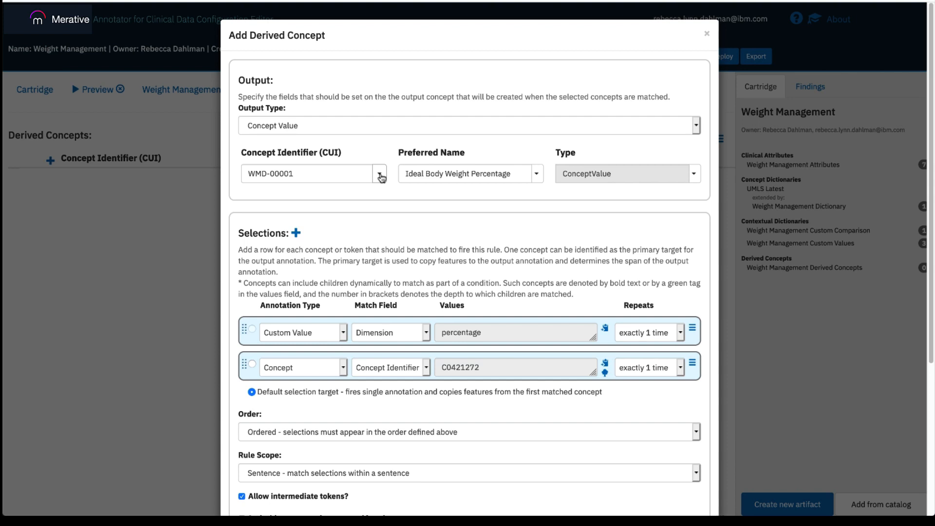
left_click(328, 172)
left_click(379, 175)
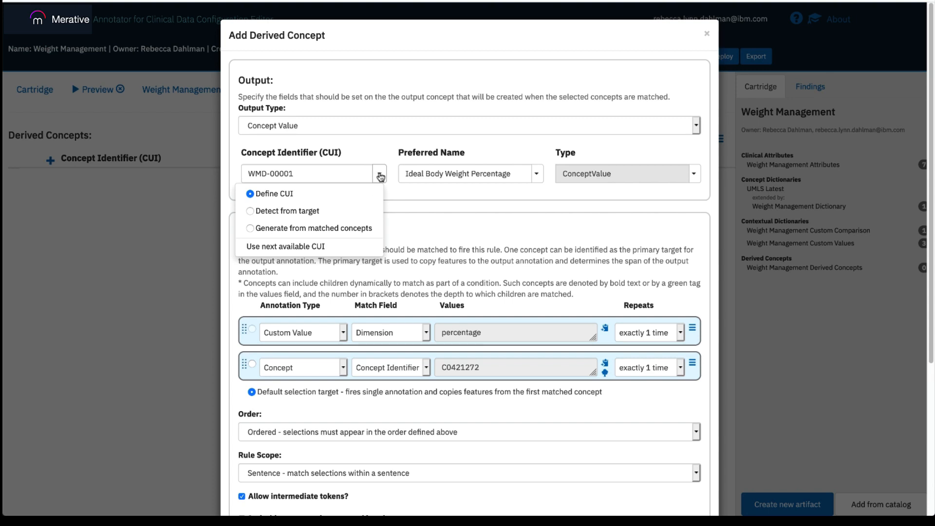
left_click(289, 211)
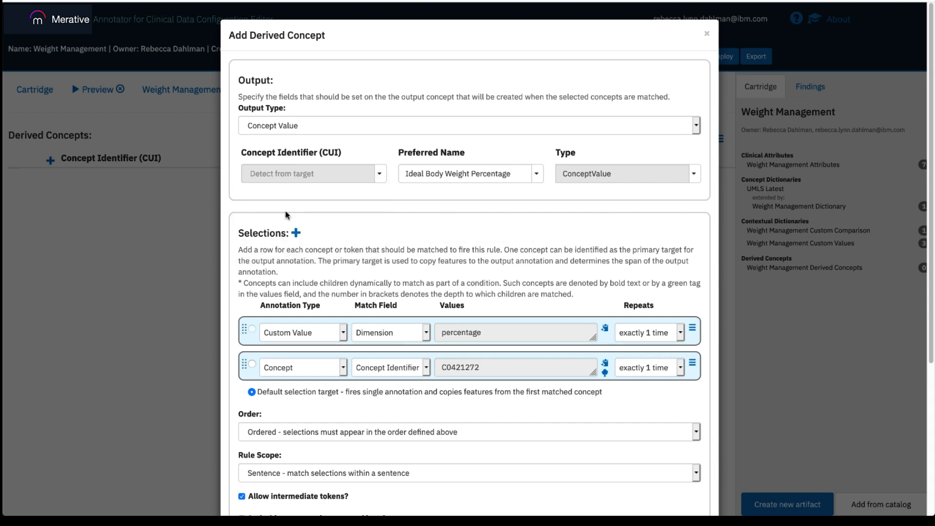
- Make the Ideal Body Weight concept row the primary selection target and save the derived concept
left_click(252, 364)
left_click(460, 370)
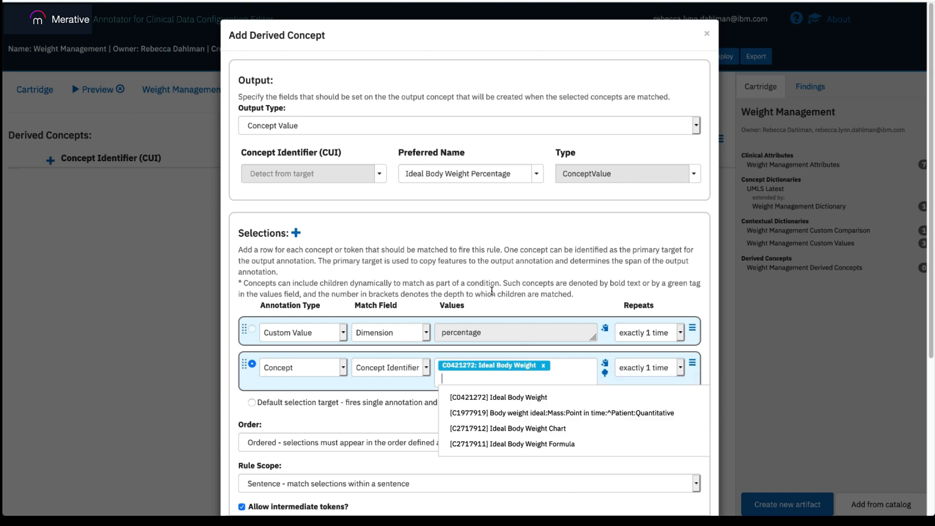
left_click(492, 291)
scroll(575, 438, "down", 5)
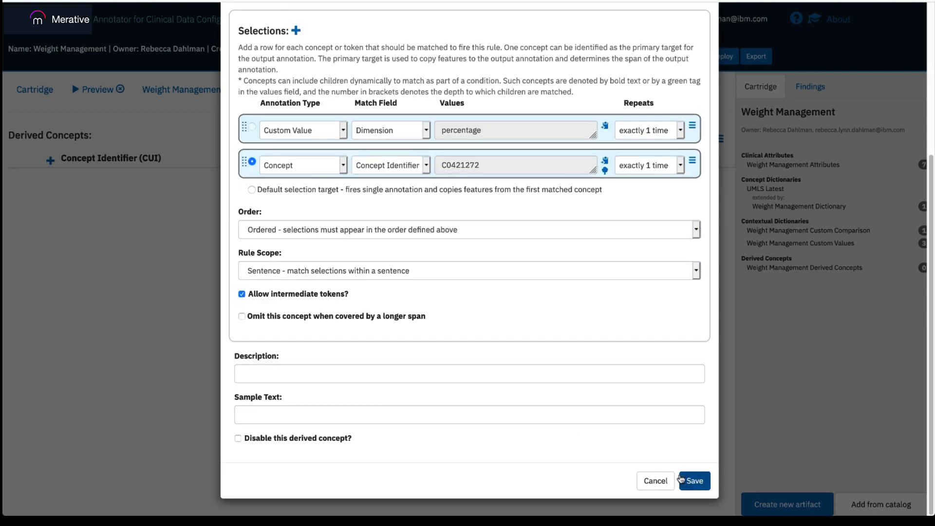
left_click(681, 480)
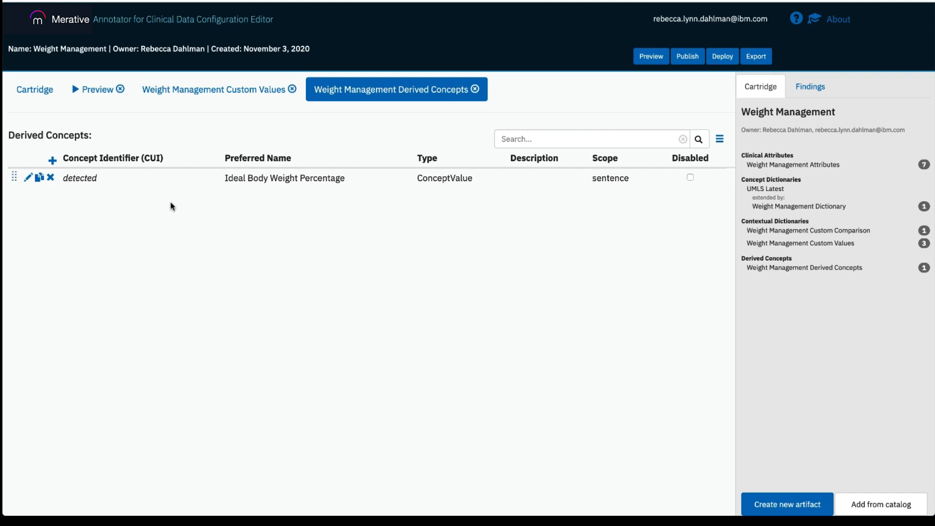
- Rerun the preview on the Patient Visit text and inspect the attribute details of the "173% of her ideal body weight" annotation
left_click(89, 89)
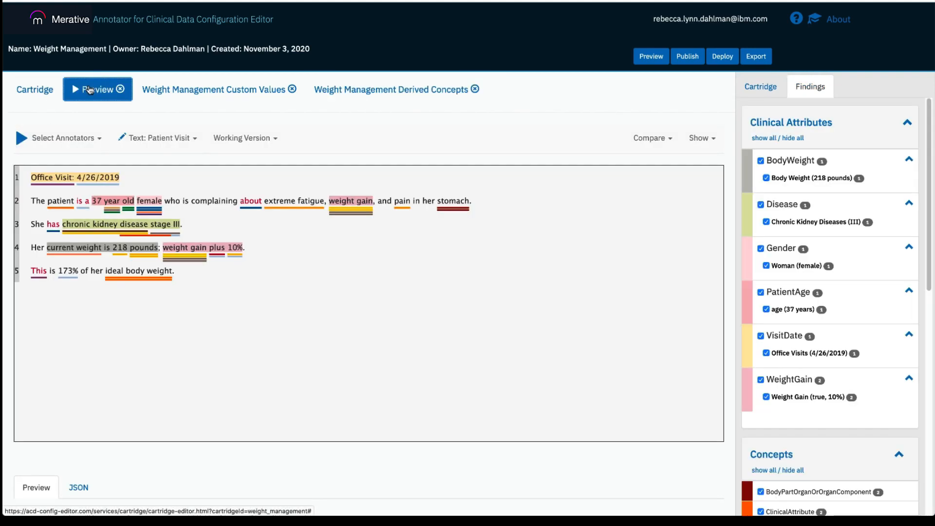
left_click(20, 137)
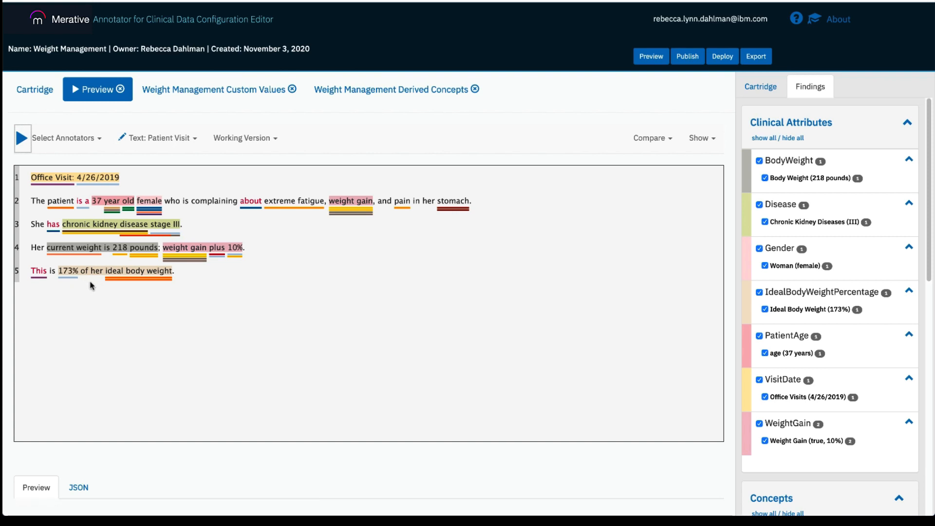
left_click(111, 279)
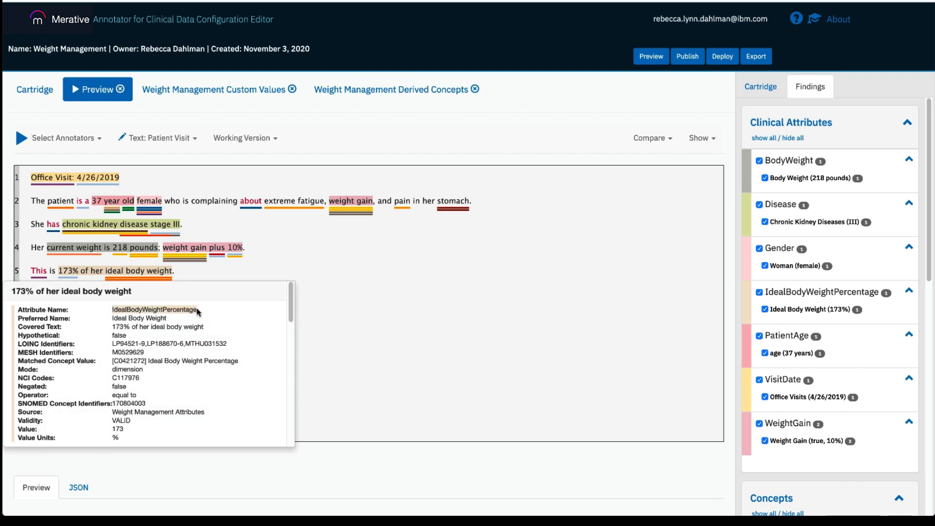
scroll(213, 396, "down", 1)
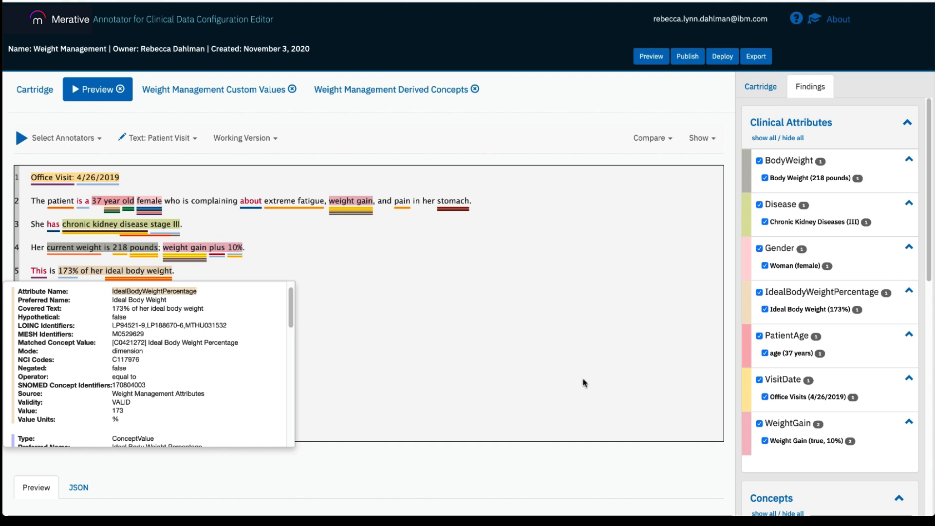
left_click(546, 373)
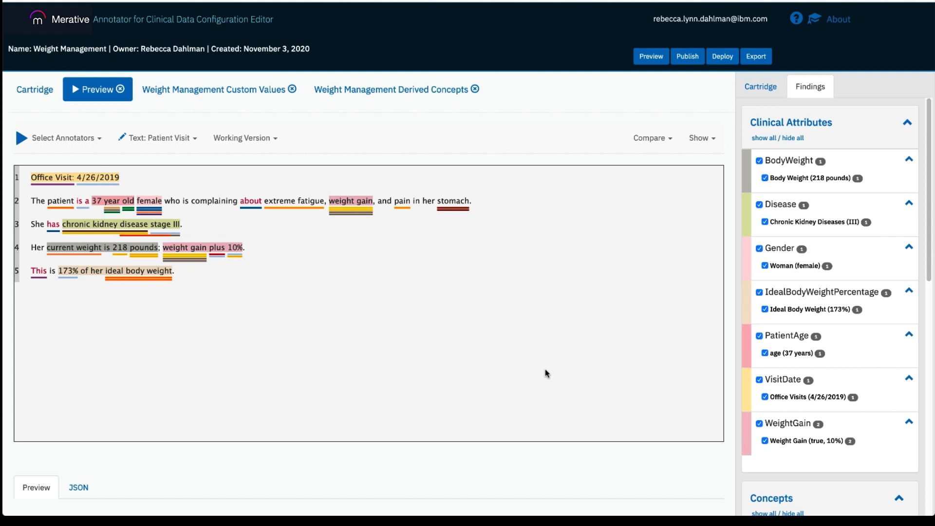